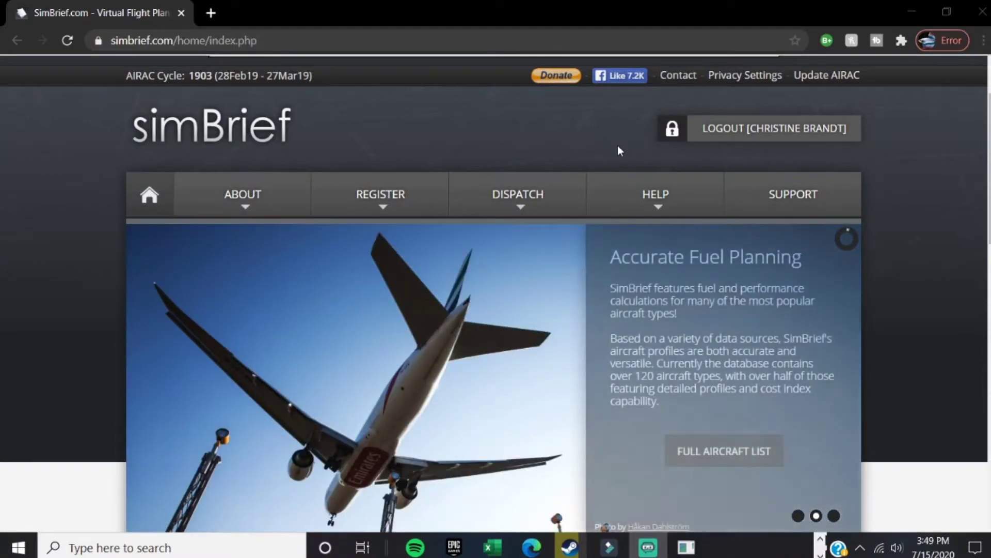
Open the flight plan page of the dispatch system and create a new flight.
mouse_move(542, 192)
scroll(542, 192, "down", 5)
scroll(542, 192, "up", 3)
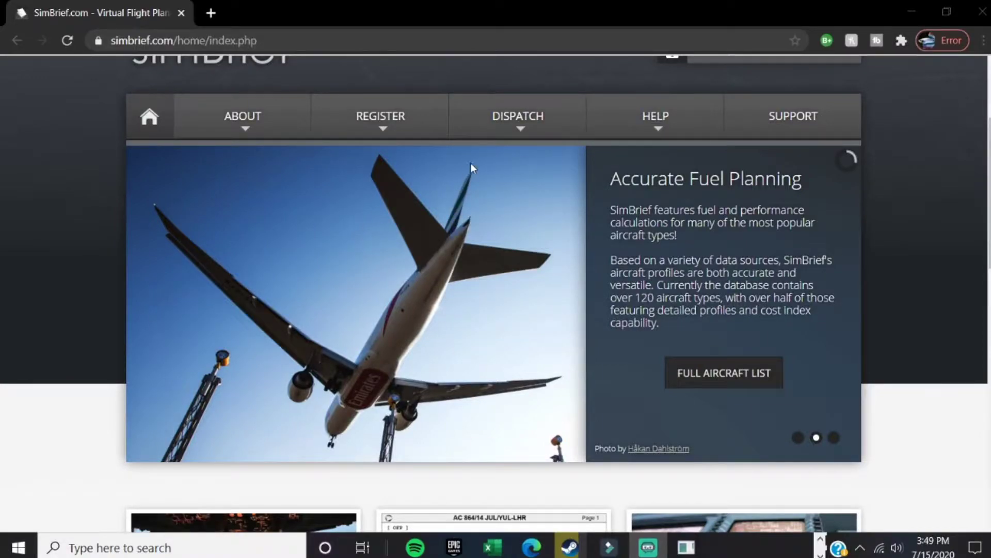
mouse_move(579, 103)
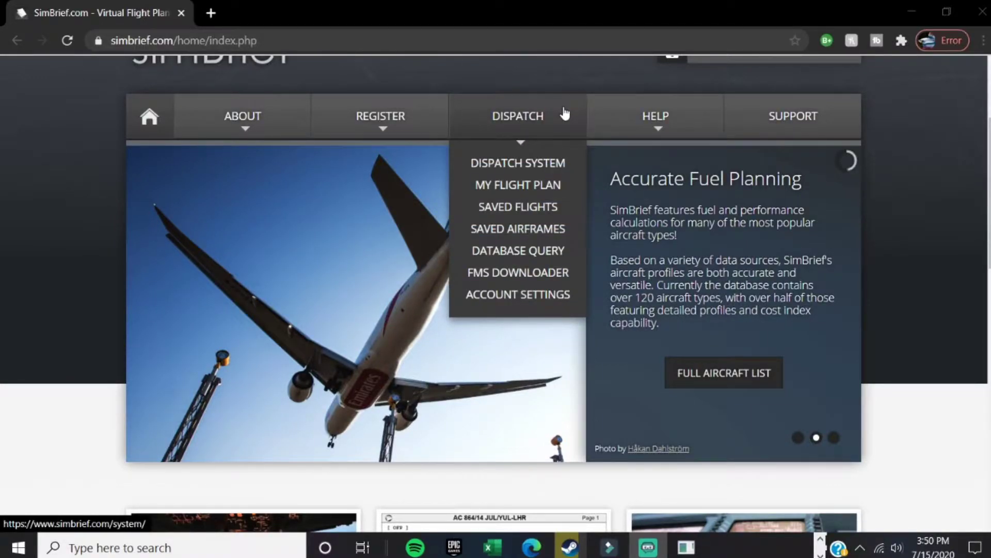
left_click(537, 191)
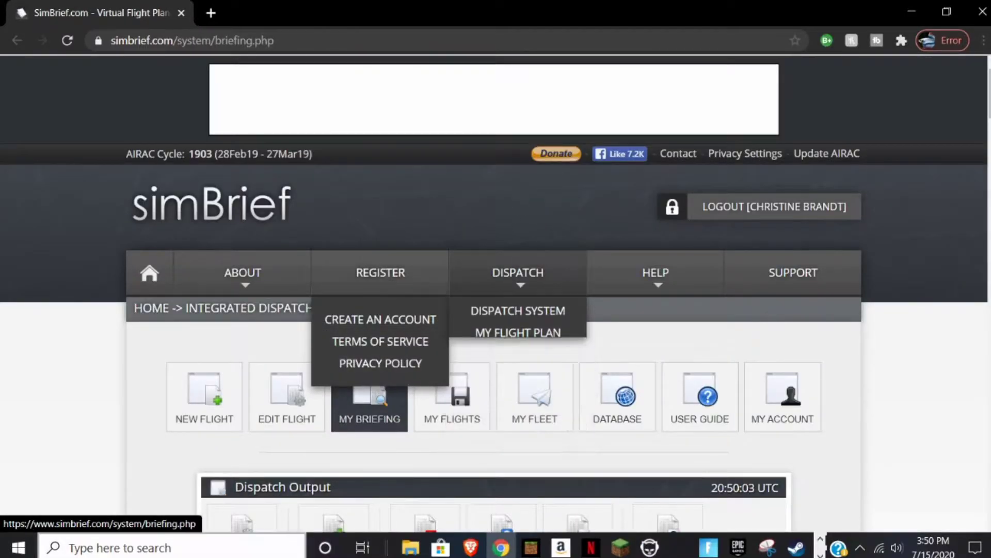
left_click(181, 403)
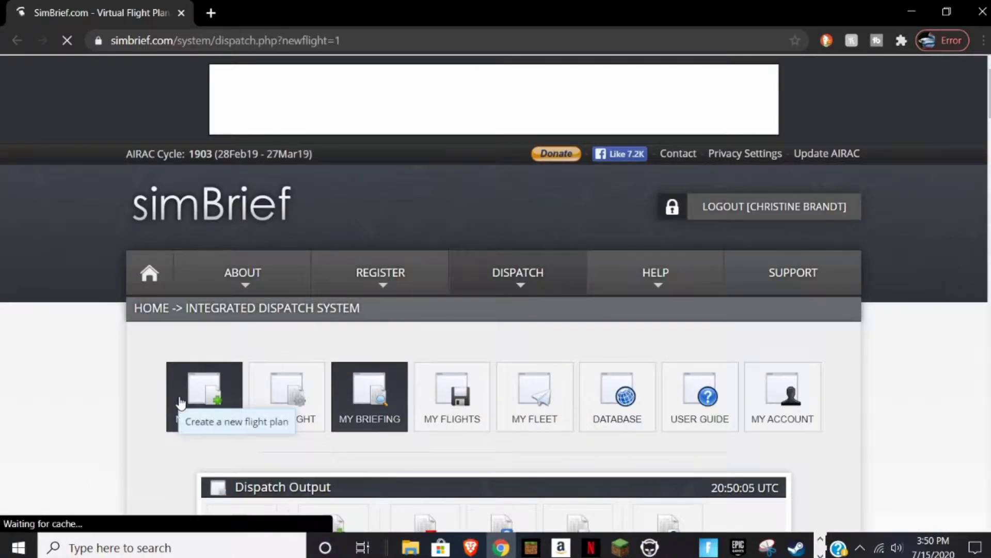
Set the flight's departure airport to KTPA and its arrival airport to KIAH.
scroll(111, 468, "down", 6)
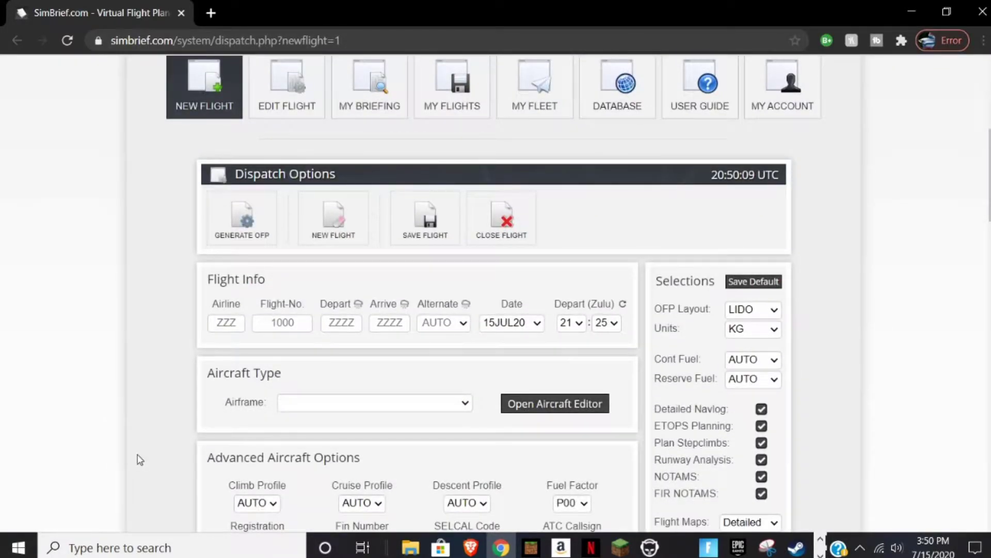
scroll(131, 464, "down", 3)
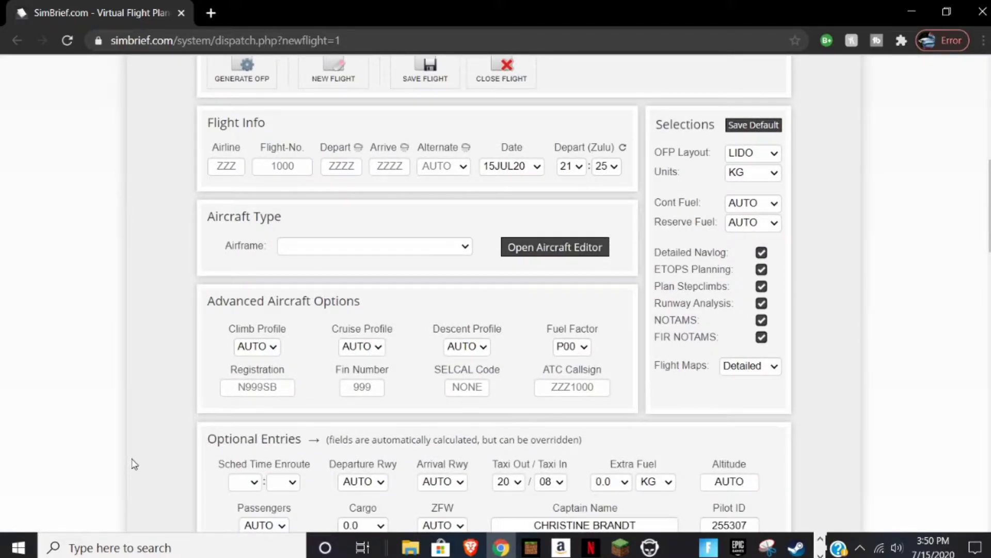
left_click(331, 171)
type("KTPA")
left_click(374, 165)
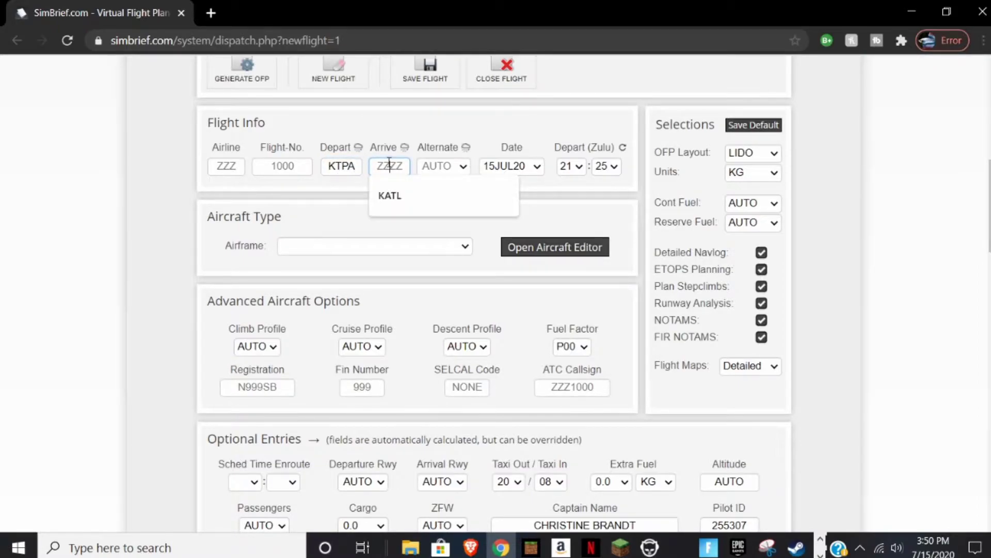
type("KIAH")
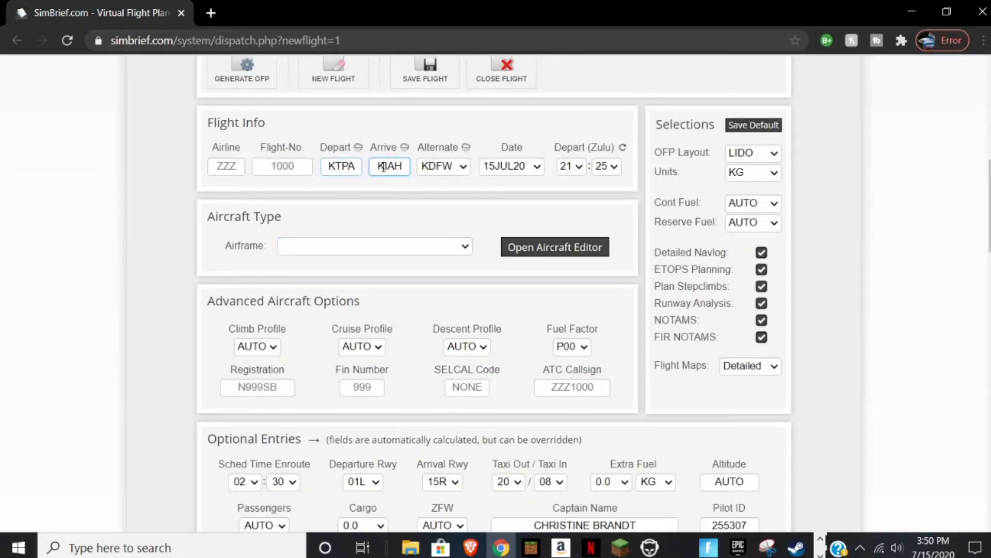
Choose B738 - B737-800 as the airframe for the flight.
left_click(411, 247)
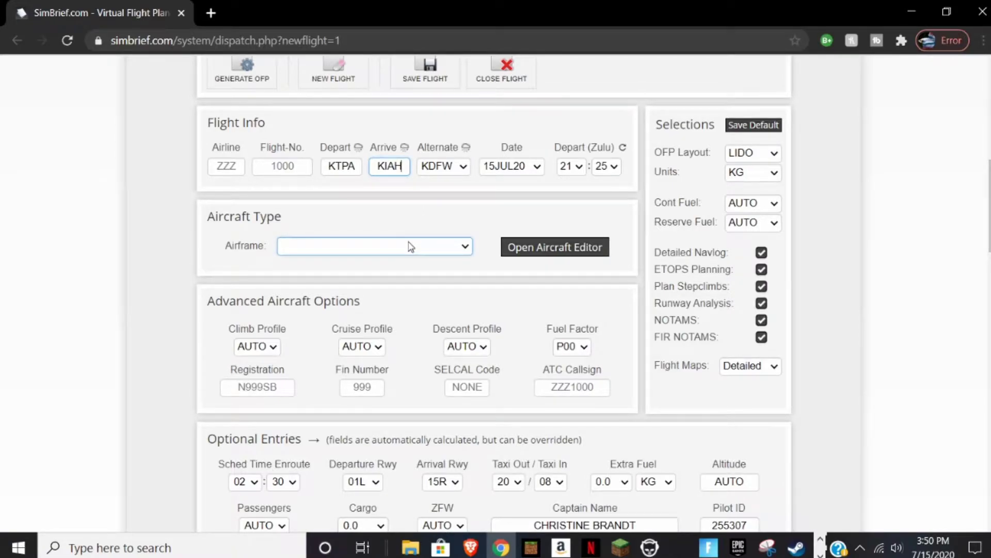
scroll(391, 385, "down", 5)
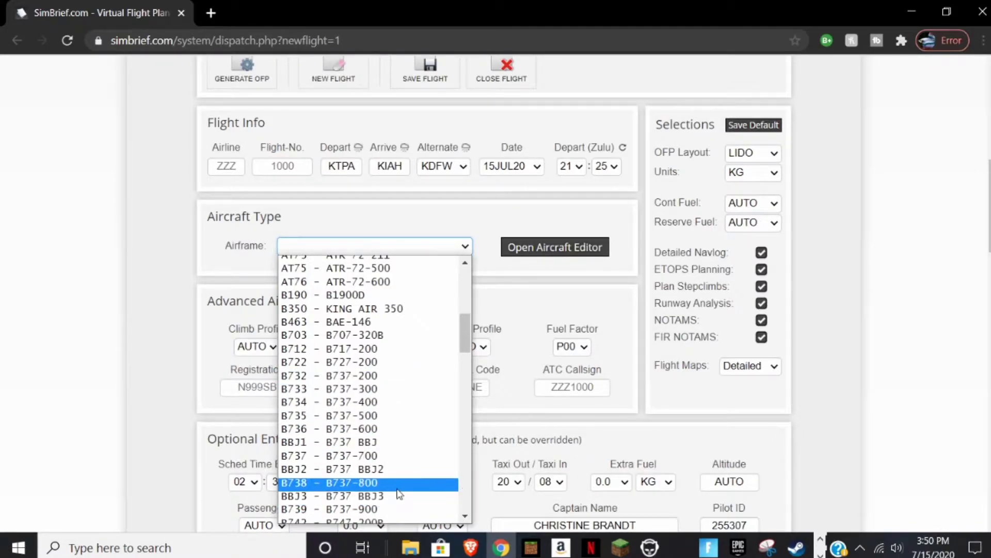
left_click(381, 482)
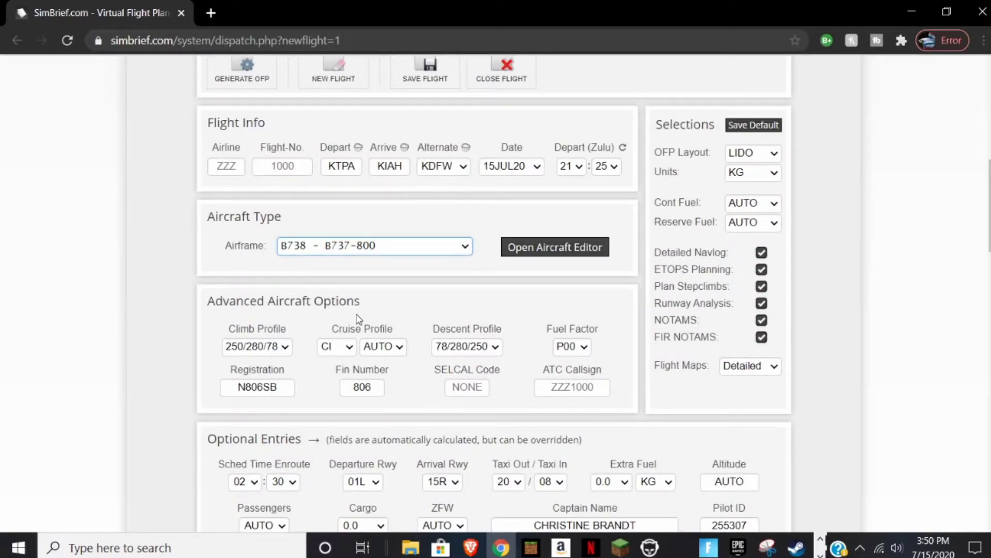
Check the suggested route and generate the operational flight plan with the current options.
scroll(359, 318, "down", 6)
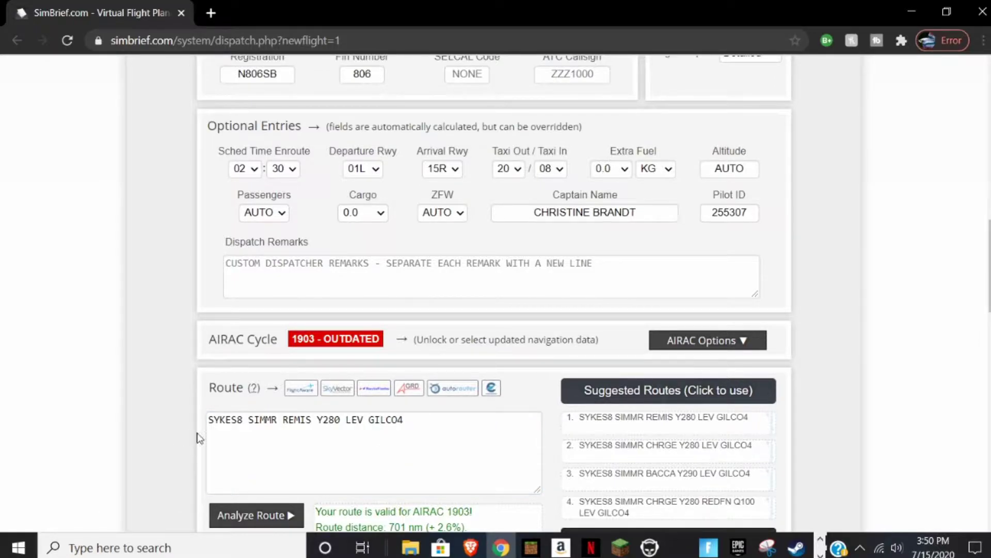
scroll(214, 414, "up", 10)
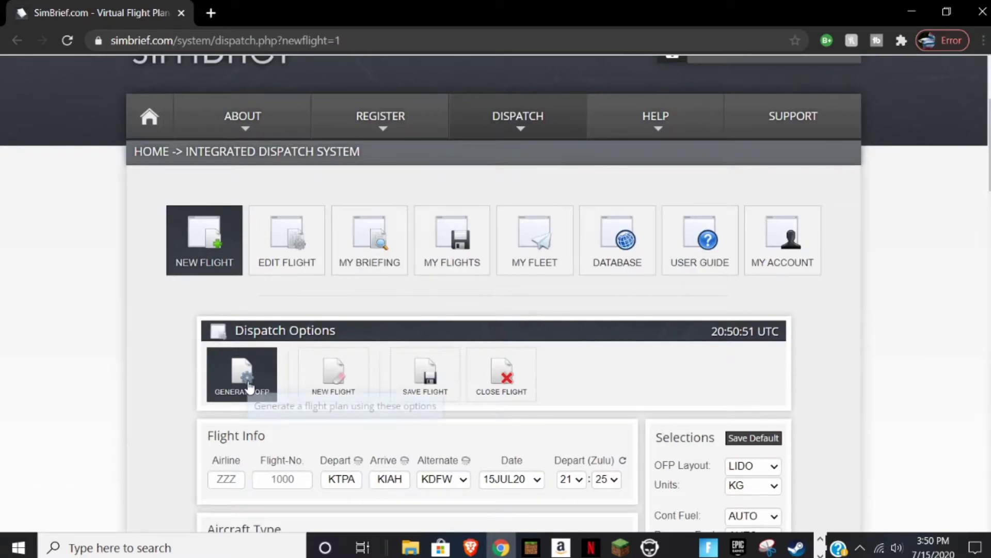
left_click(231, 382)
left_click(470, 339)
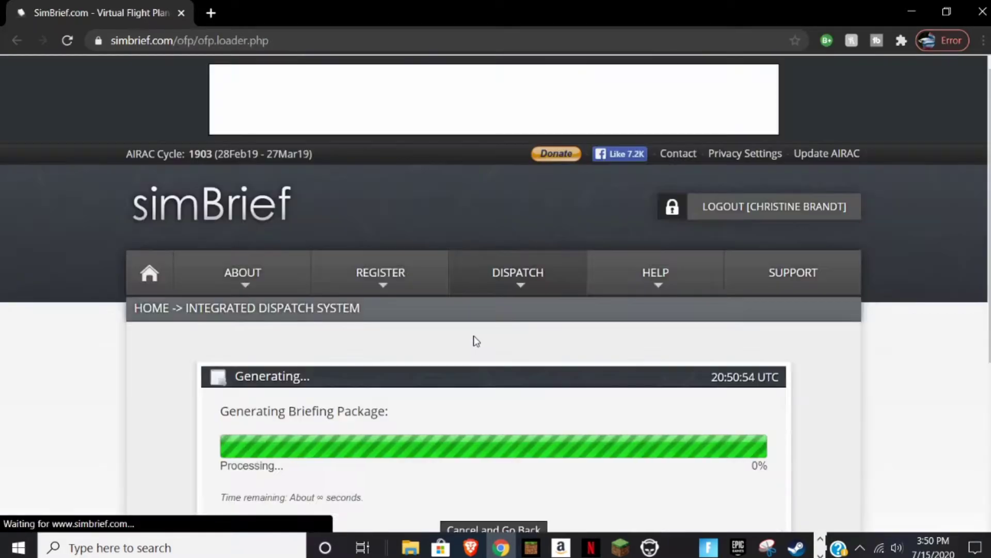
Review the generated route map and the cost index and planned flight level in the flight plan's paperwork preview.
scroll(568, 411, "down", 3)
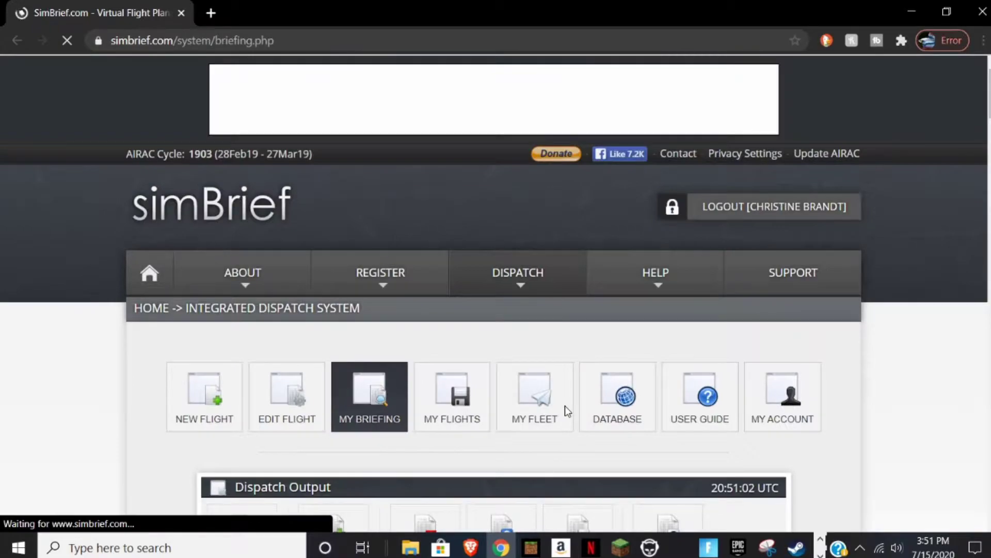
scroll(960, 283, "down", 10)
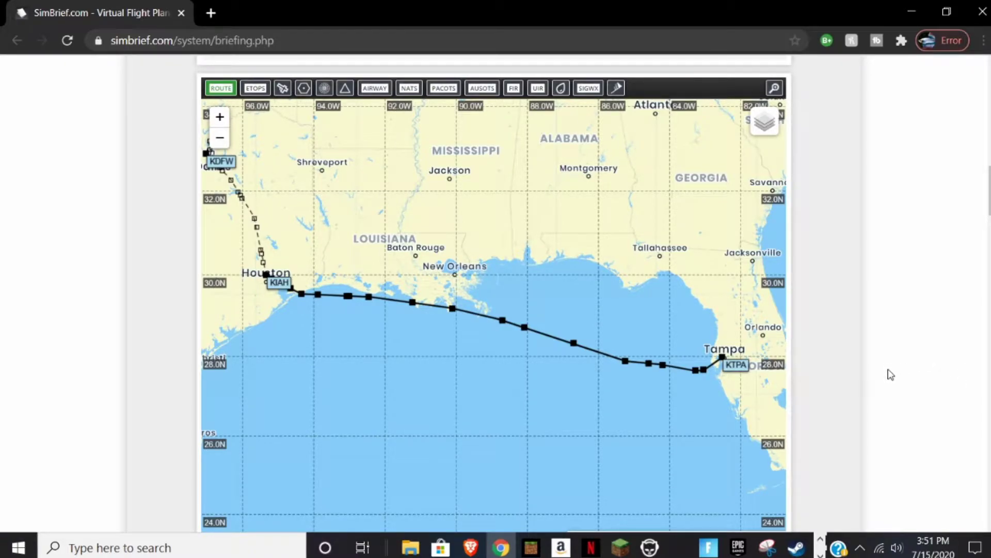
scroll(889, 375, "down", 10)
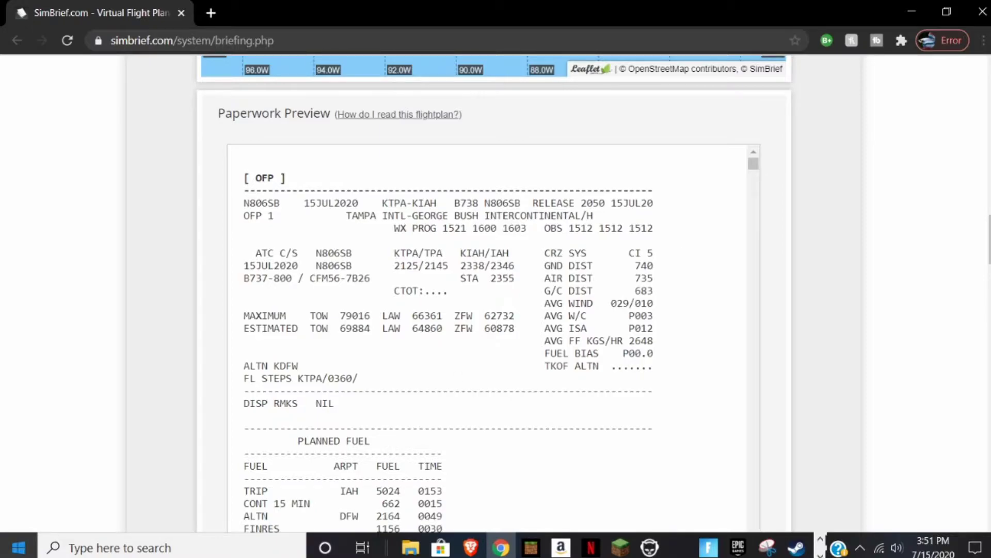
key("alt+Tab")
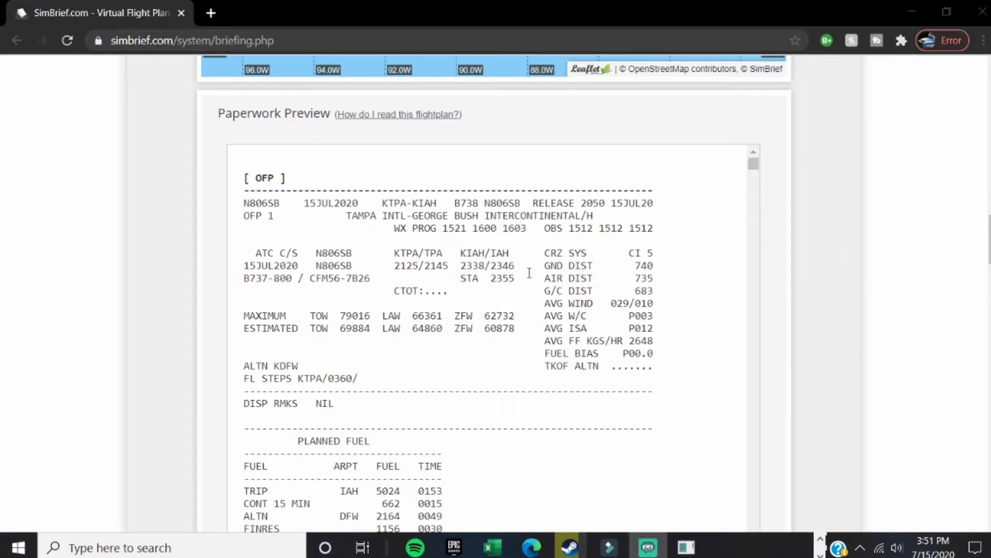
left_click_drag(617, 253, 659, 253)
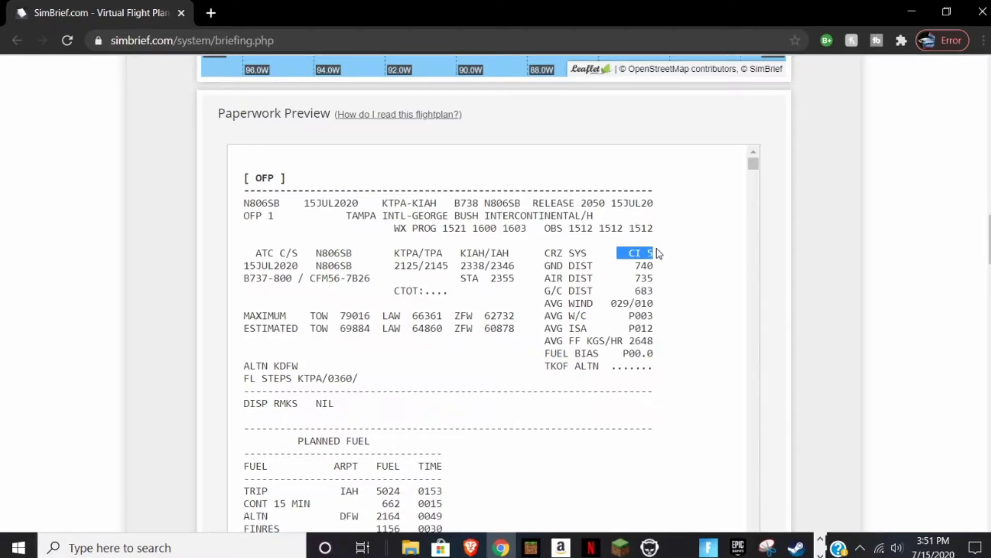
left_click(669, 266)
left_click_drag(357, 378, 324, 378)
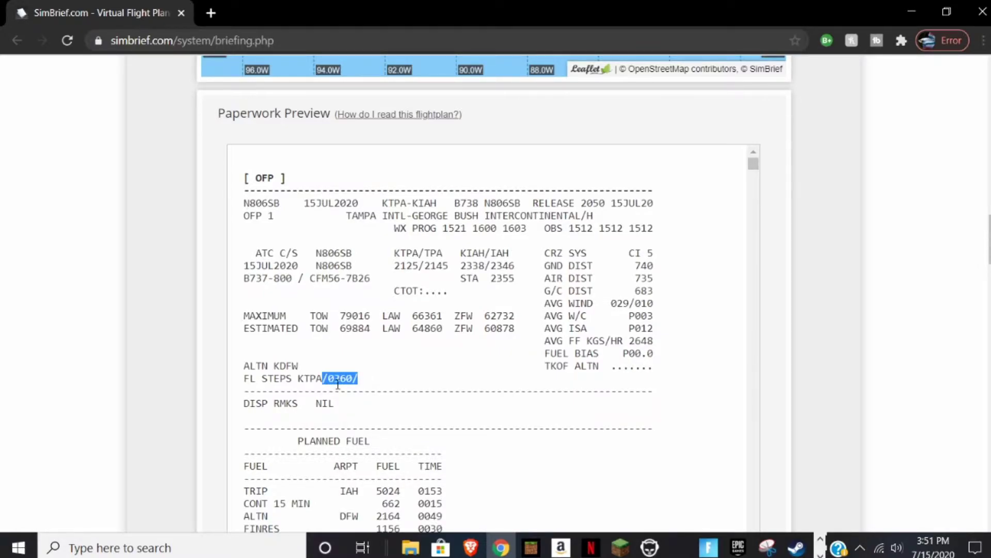
Examine the routing section of the paperwork, including the departure procedure, arrival procedure and direct segment.
scroll(416, 408, "down", 10)
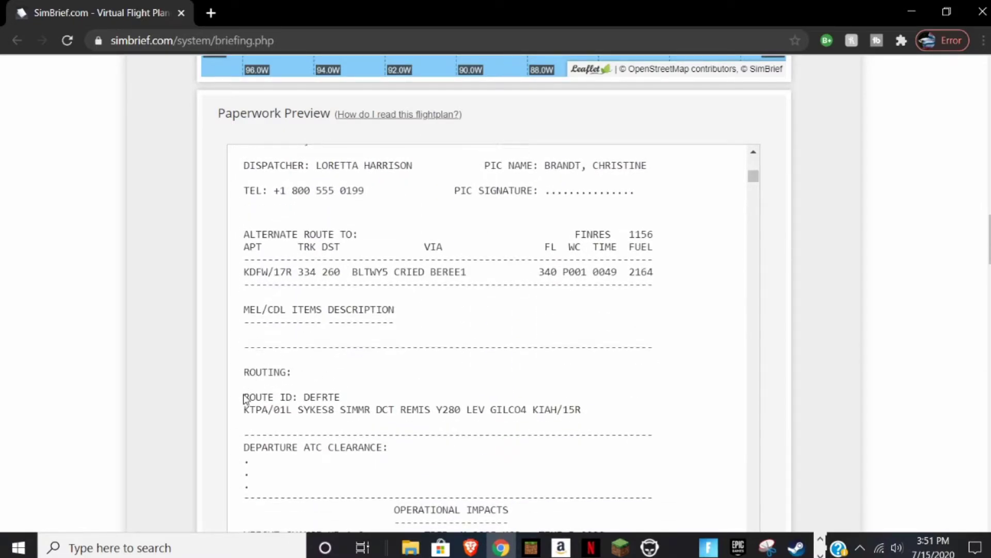
left_click_drag(244, 366, 593, 422)
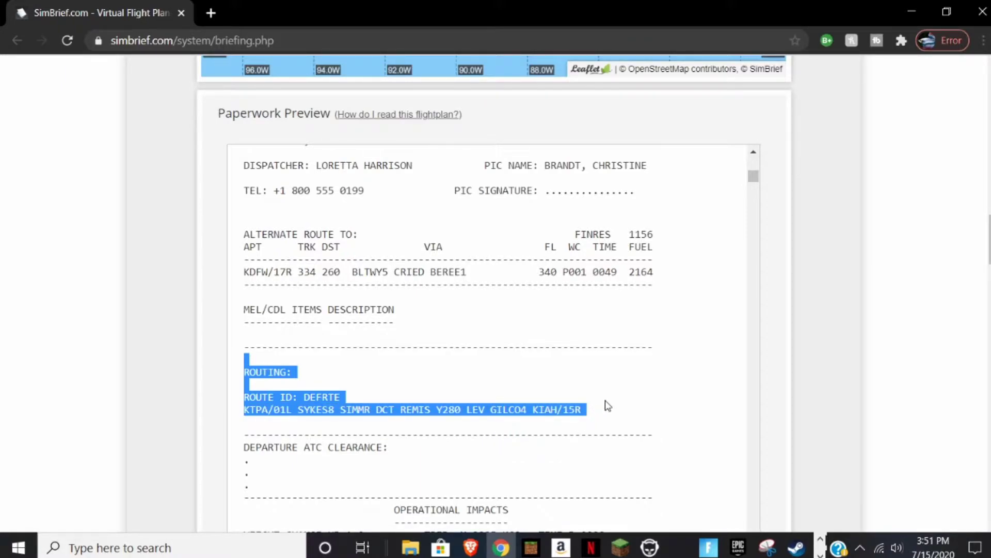
left_click(606, 405)
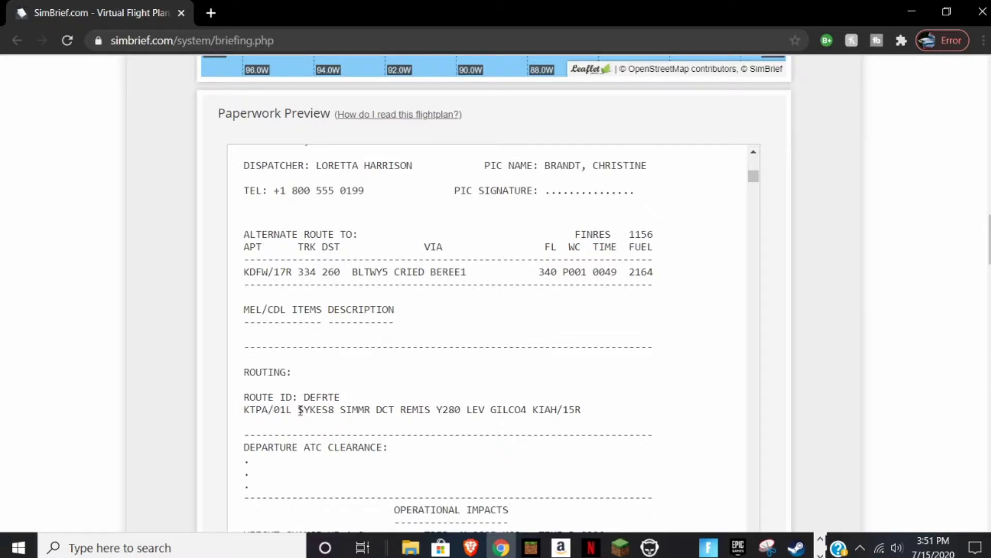
left_click_drag(300, 411, 336, 412)
left_click_drag(536, 413, 493, 411)
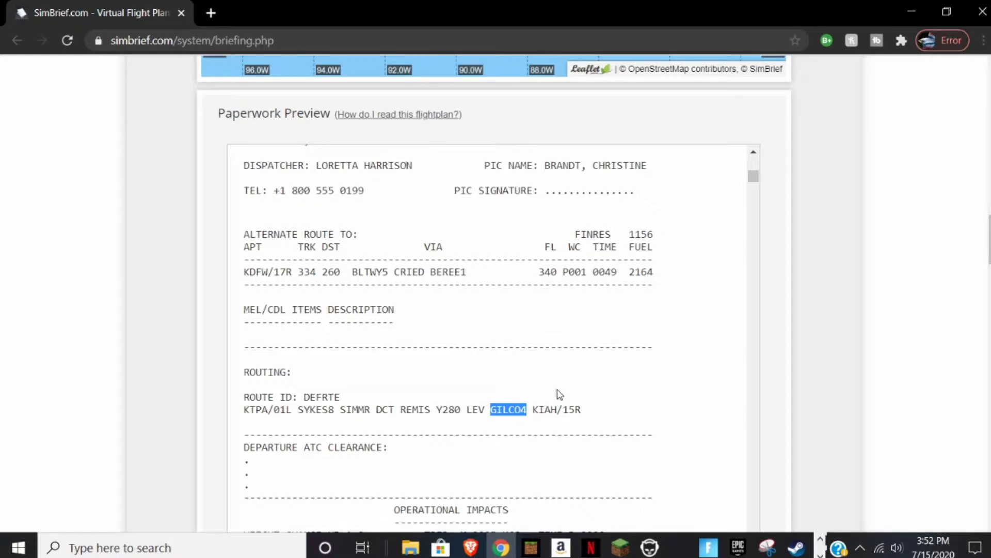
left_click(607, 385)
double_click(378, 409)
left_click_drag(401, 404, 396, 403)
left_click(388, 431)
Move the browser window aside, switch to the flight simulator's 737 cockpit and focus on the captain's FMC unit.
left_click_drag(749, 22, 3, 256)
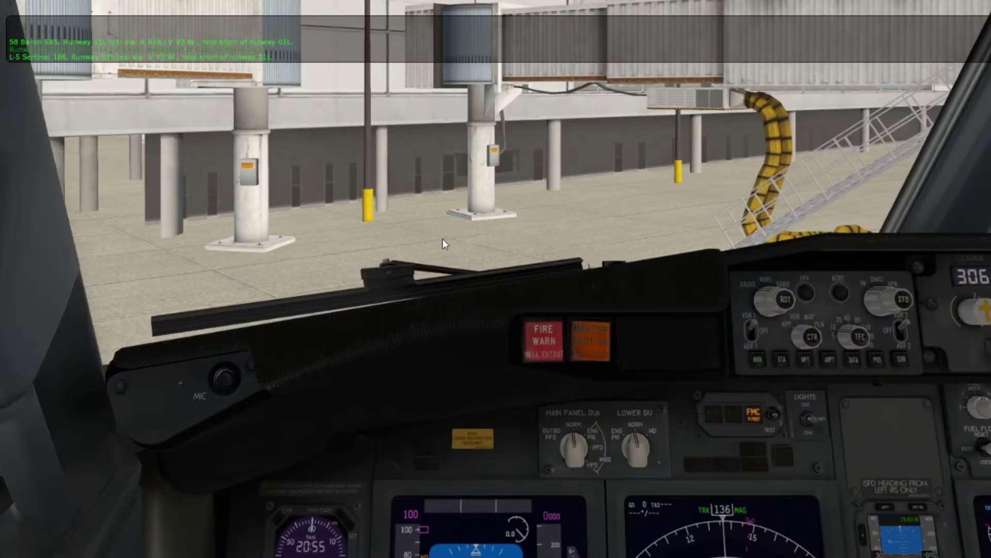
left_click_drag(441, 236, 452, 307)
key("Right")
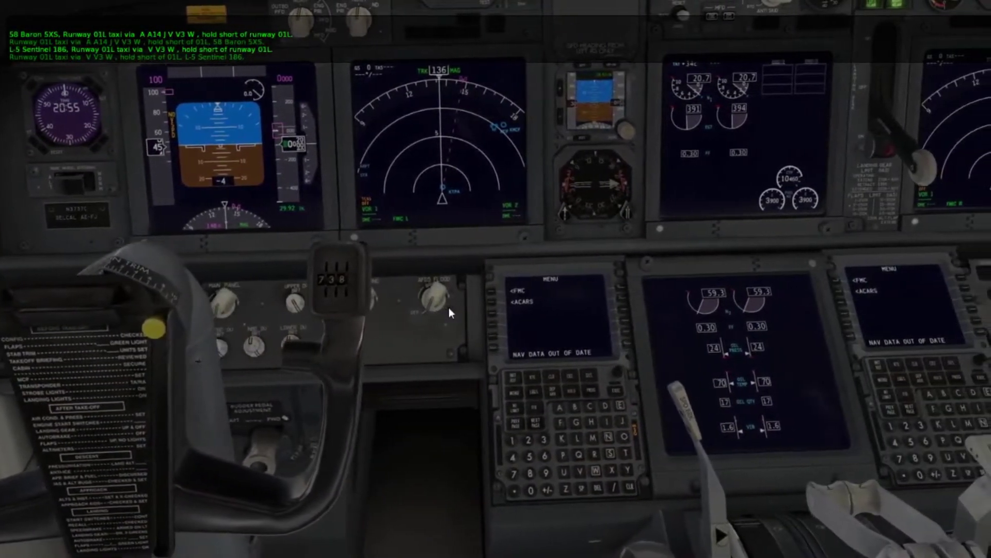
scroll(449, 308, "up", 3)
mouse_move(530, 357)
left_mouse_down()
mouse_move(535, 394)
mouse_move(533, 365)
left_mouse_up()
key("KP_6")
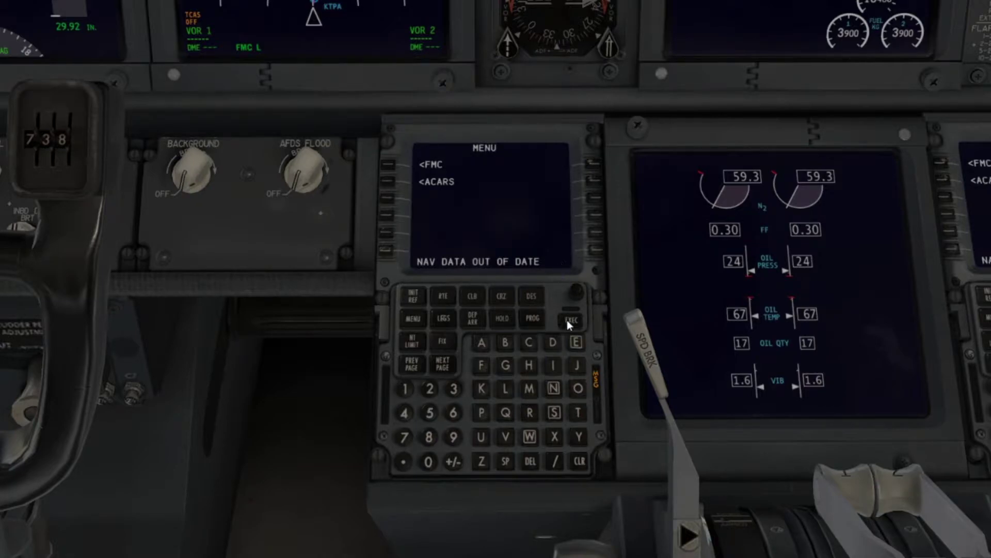
Clear the FMC scratchpad message, enter the FMC and open its position initialization page.
left_click(579, 461)
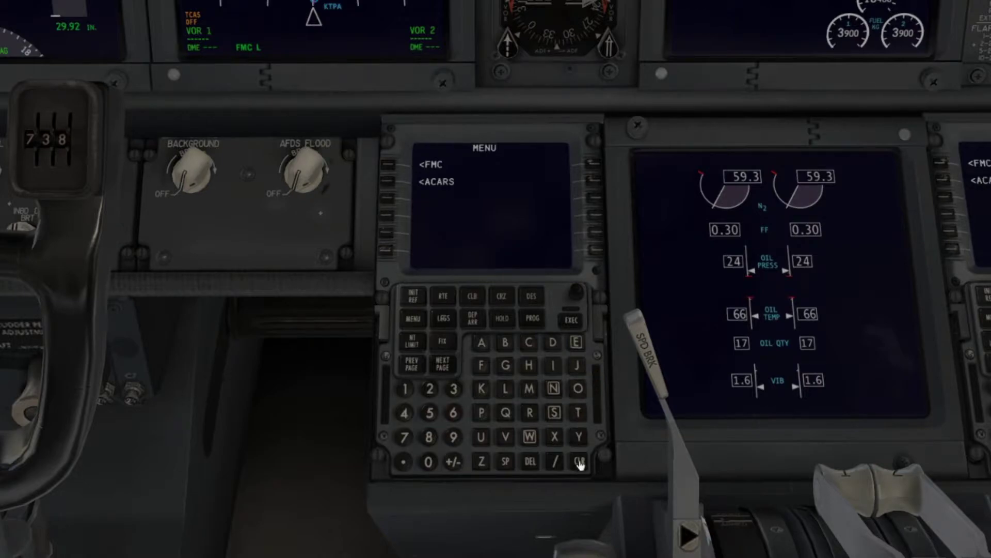
left_click(388, 163)
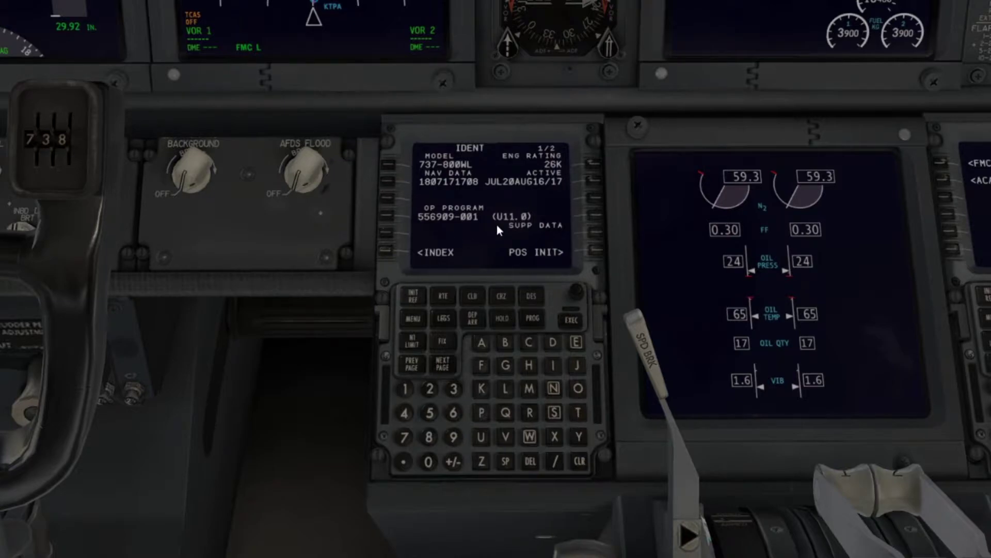
left_click(595, 251)
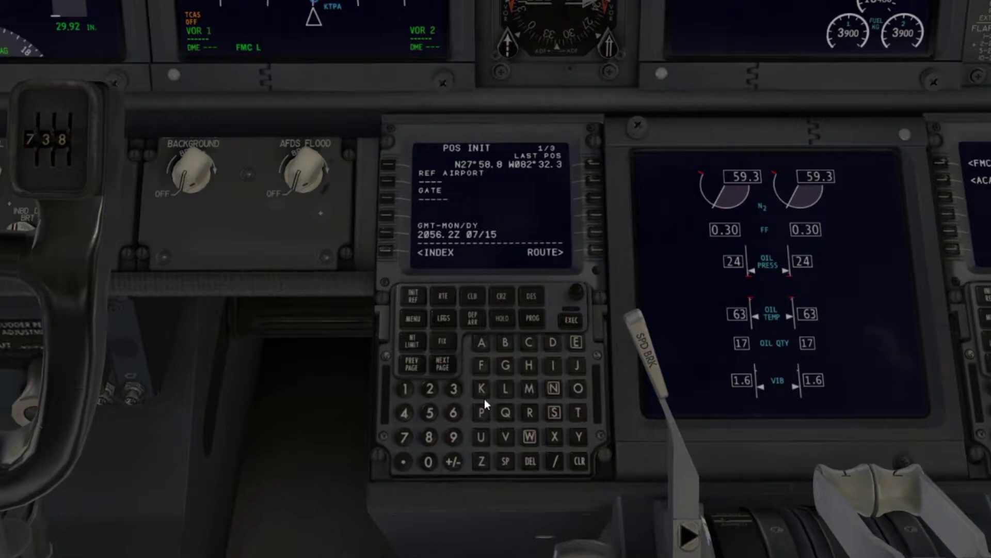
left_click(442, 364)
left_click(389, 214)
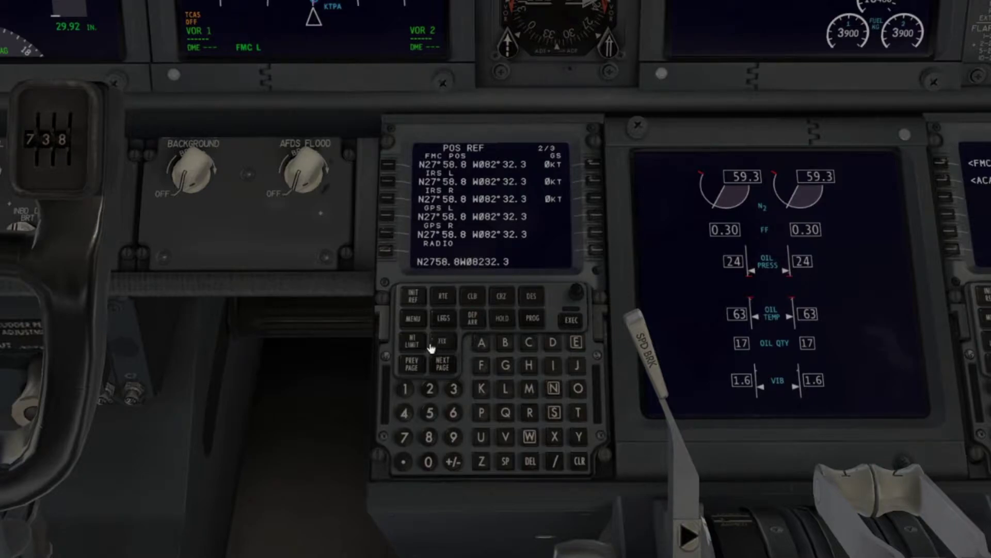
left_click(412, 364)
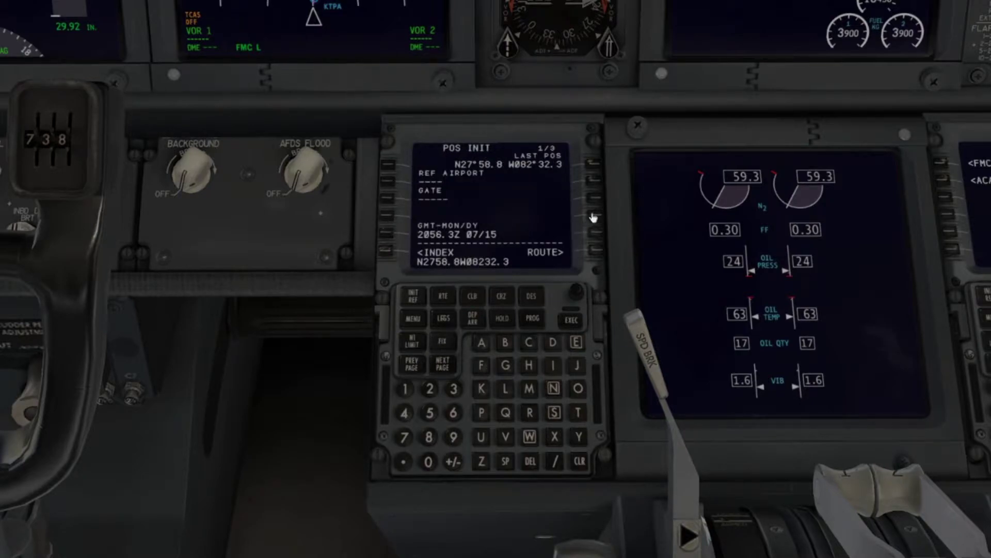
left_click(579, 461)
left_click(579, 461)
left_click(579, 461)
left_click(579, 461)
left_click(579, 461)
left_click(578, 461)
left_click(579, 461)
left_click(579, 461)
left_click(578, 461)
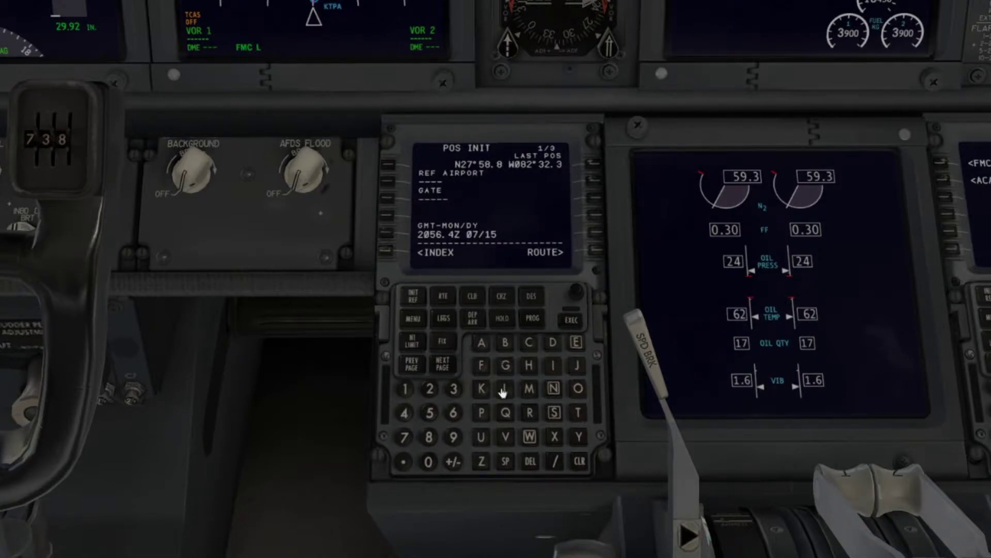
Enter KTPA as the reference airport on the position initialization page.
left_click(481, 389)
left_click(574, 412)
left_click(481, 412)
left_click(481, 343)
left_click(386, 179)
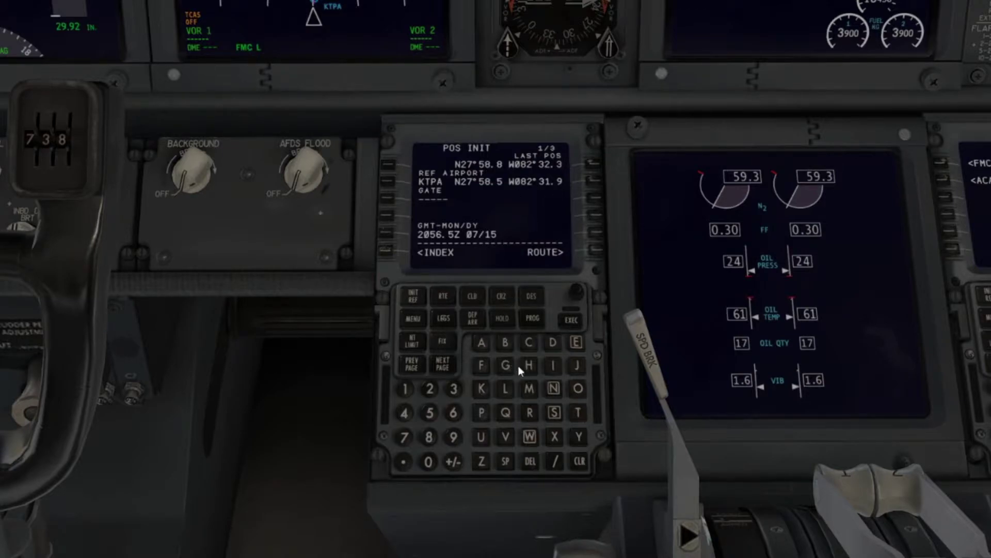
Enter B1 as the gate and open the FMC route page.
left_click(506, 343)
left_click(402, 387)
left_click(403, 387)
left_click(389, 200)
left_click(595, 252)
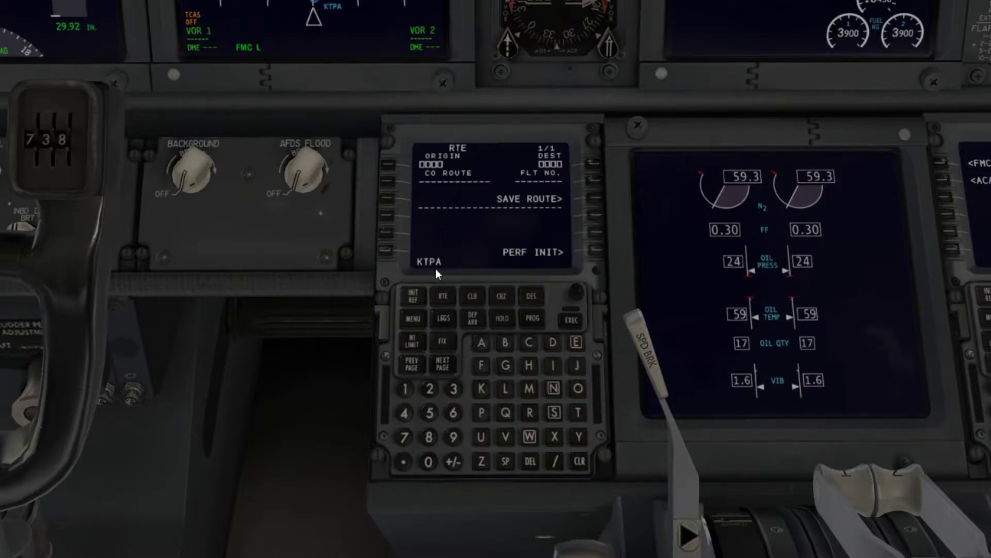
Enter KTPA as the origin and KIAH as the destination on the FMC route page.
left_click(387, 164)
left_click(482, 391)
left_click(552, 366)
left_click(480, 343)
left_click(529, 365)
left_click(598, 162)
Enter 7719 as the flight number on the route page.
left_click(404, 437)
left_click(404, 436)
left_click(406, 389)
left_click(453, 437)
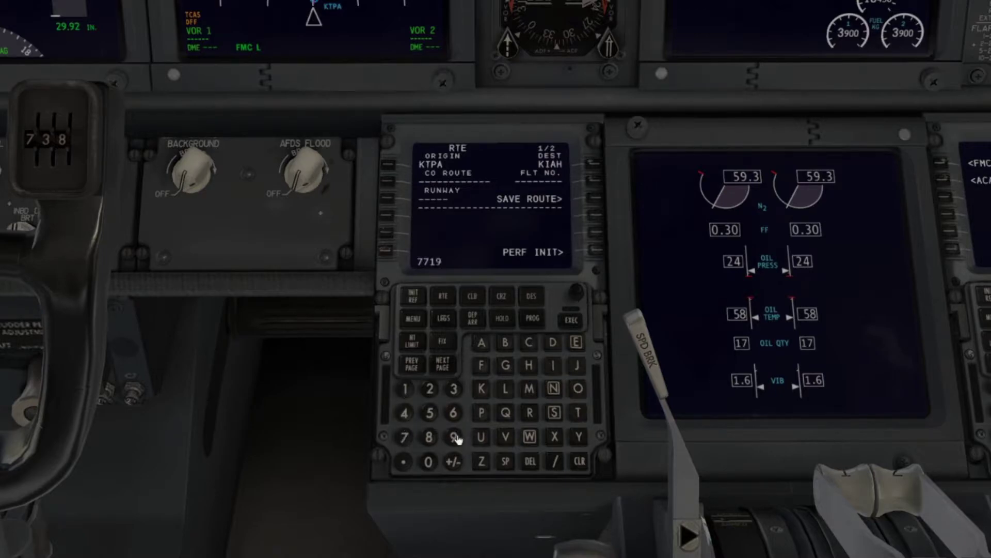
left_click(588, 179)
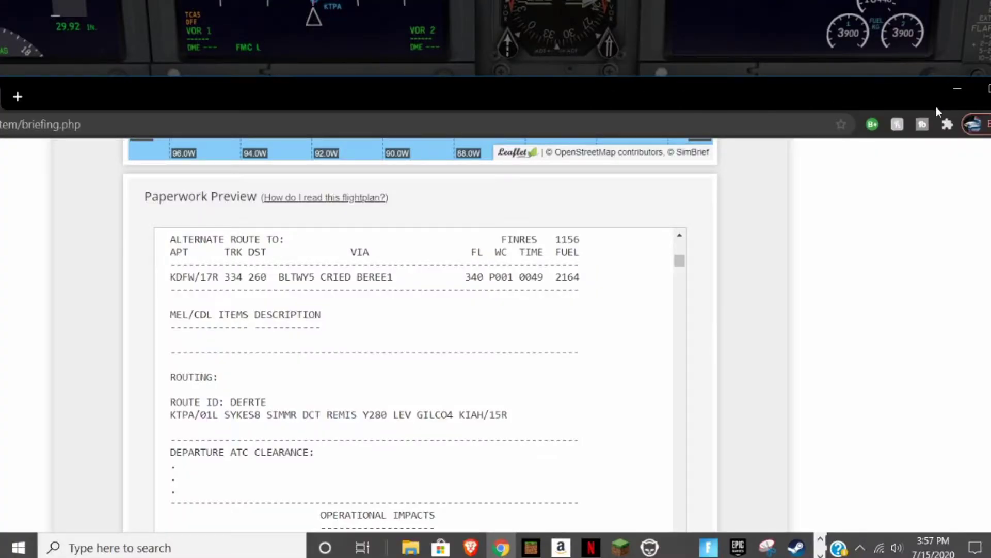
Maximize the SimBrief briefing in the browser, highlight its routing section to read the departure runway and route, and return to the simulator.
left_click(981, 89)
scroll(468, 331, "down", 10)
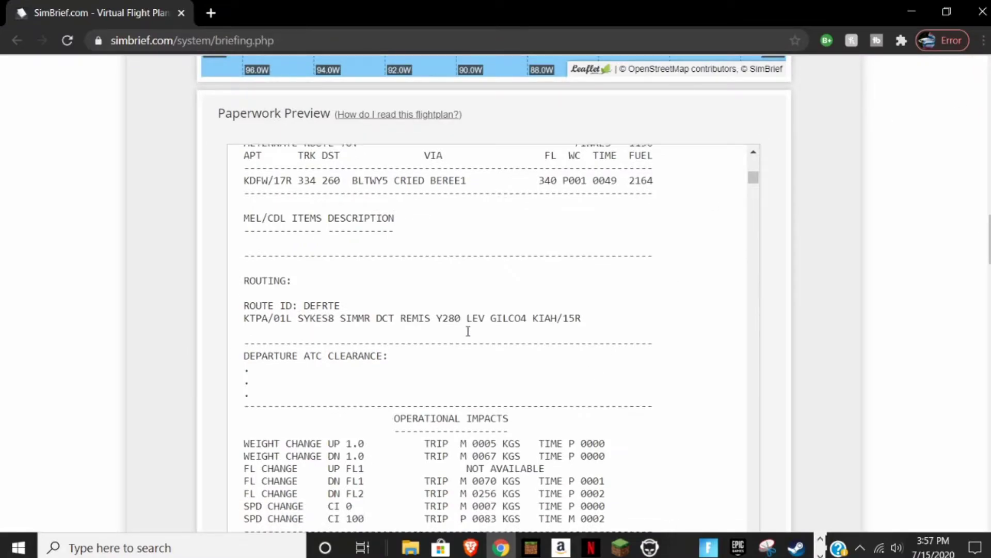
scroll(468, 330, "up", 12)
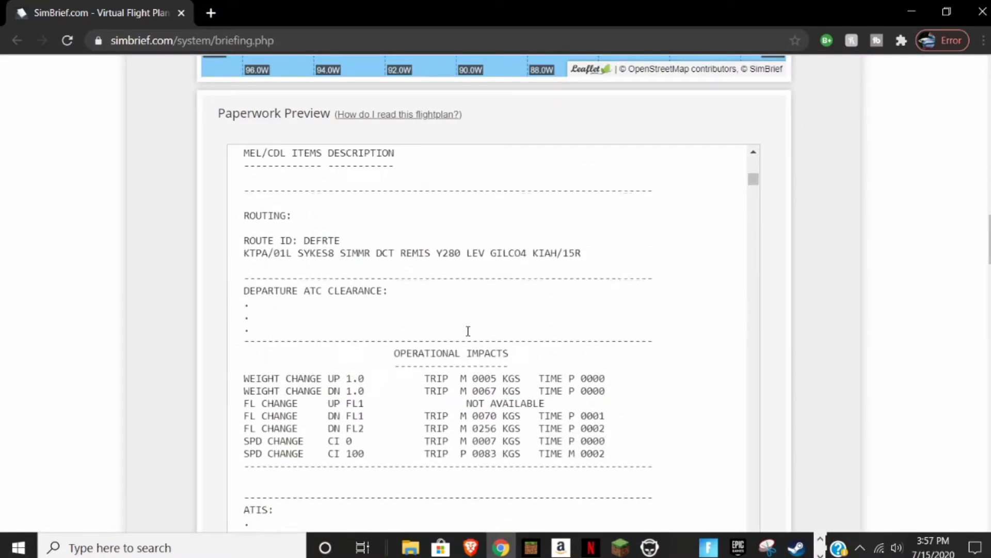
scroll(468, 330, "down", 10)
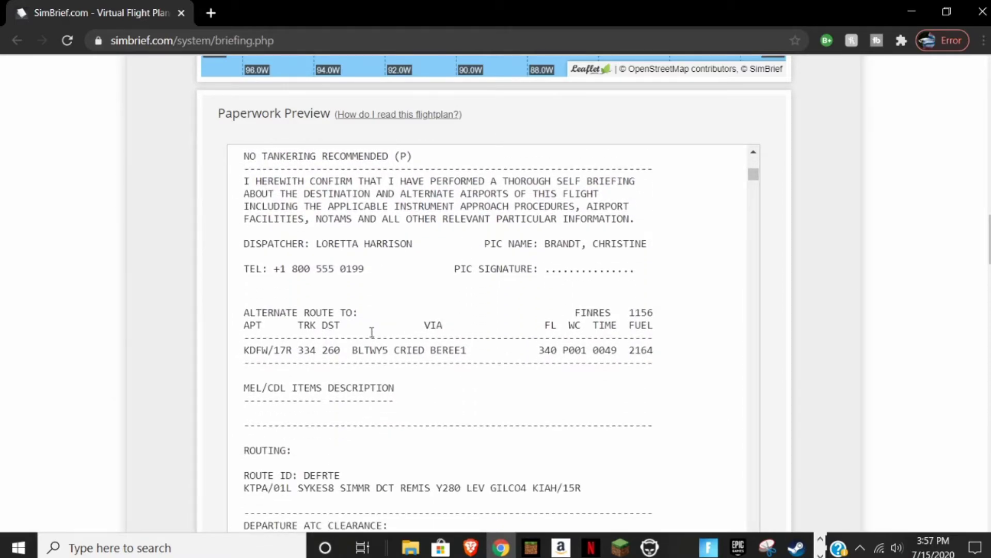
scroll(264, 455, "down", 1)
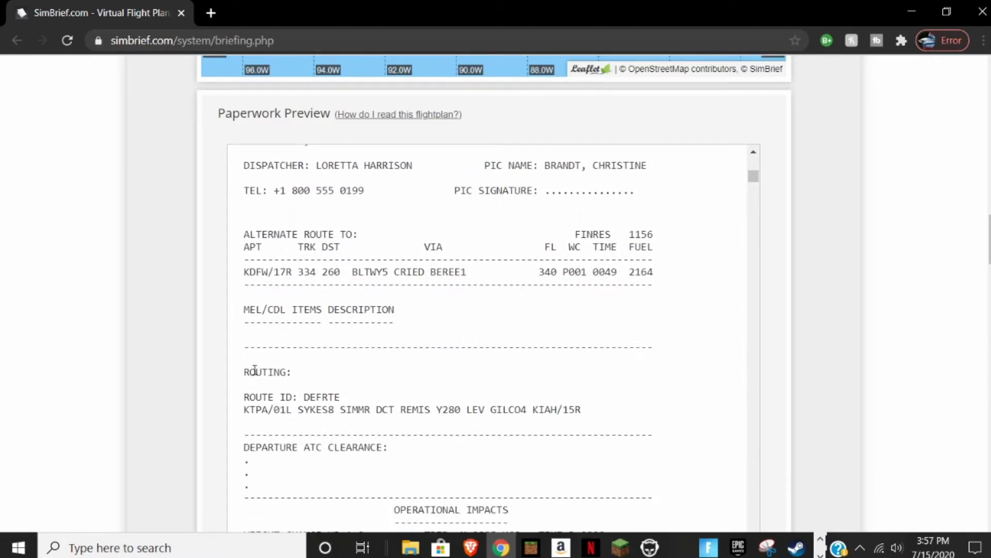
left_click_drag(244, 371, 565, 428)
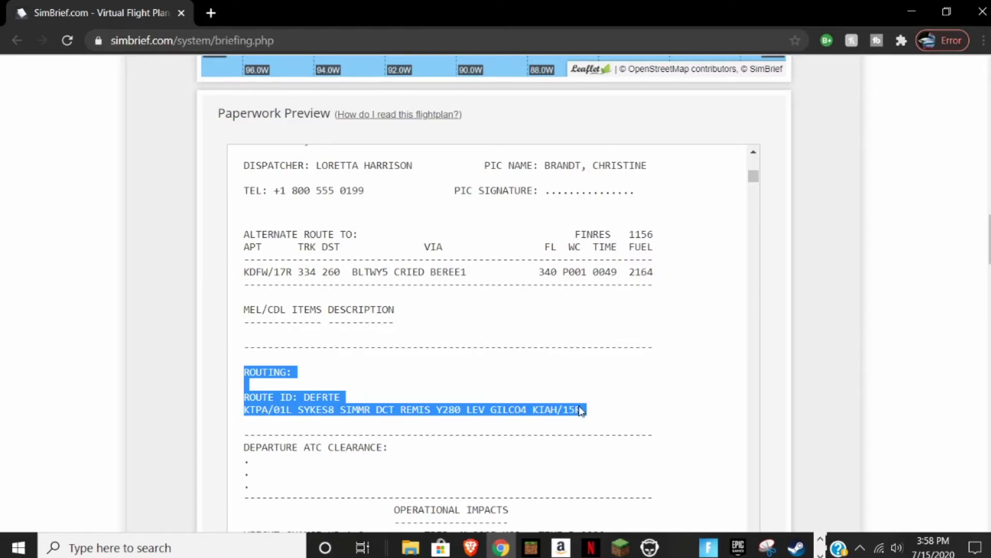
left_click_drag(500, 9, 11, 110)
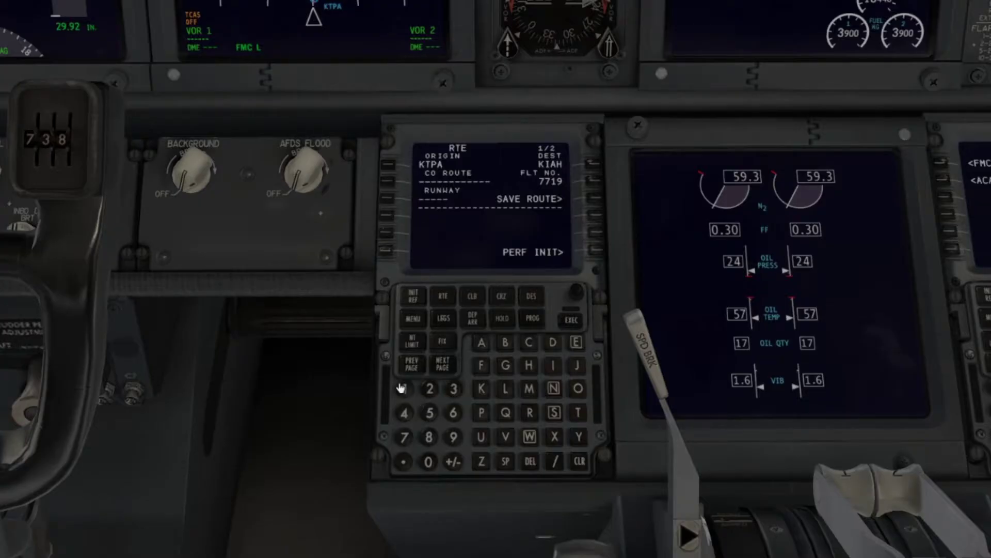
Enter 1L as the departure runway and open the performance initialization page.
left_click(404, 388)
left_click(506, 390)
left_click(386, 197)
left_click(594, 252)
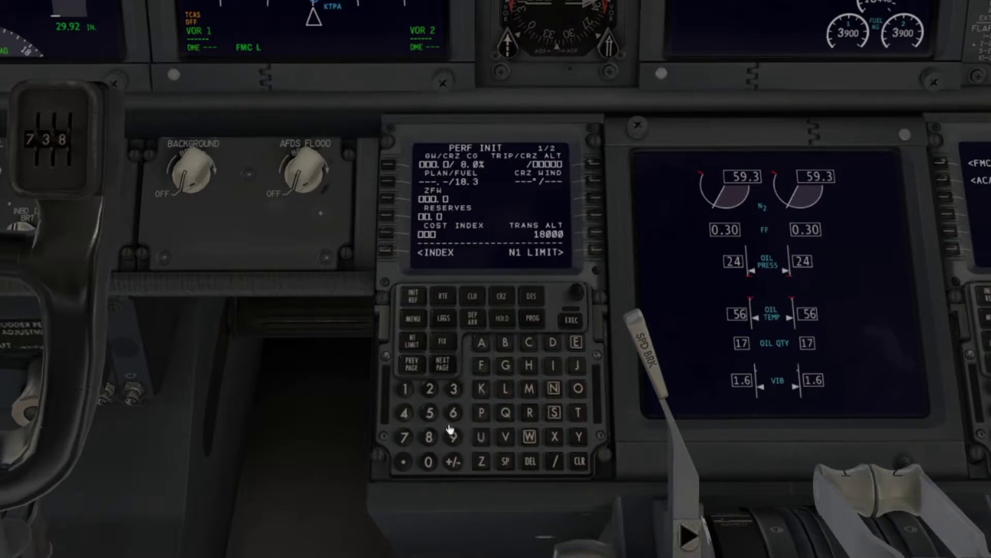
Set the cost index to 5, the reserves to 2.5 and the zero fuel weight to 57.5 on the performance page.
left_click(429, 415)
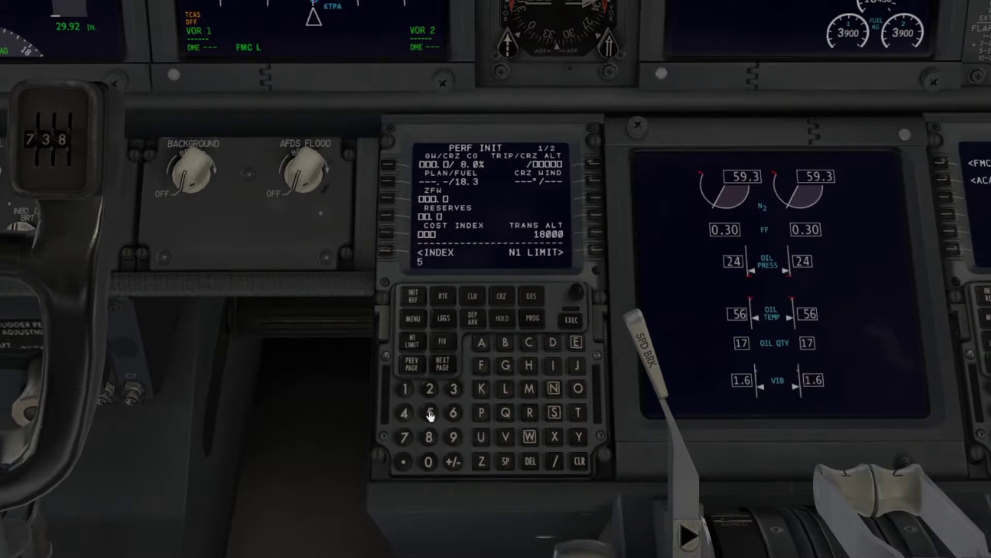
left_click(384, 234)
left_click(432, 391)
left_click(404, 462)
left_click(430, 416)
left_click(388, 215)
left_click(385, 198)
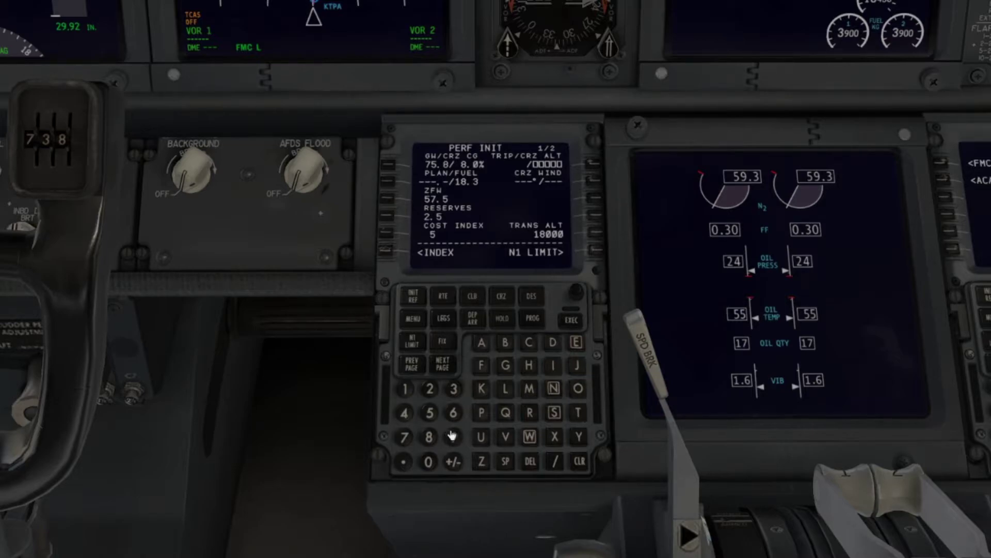
Set the cruise altitude to FL360 and execute the performance initialization.
left_click(454, 391)
left_click(453, 413)
left_click(428, 461)
left_click(592, 164)
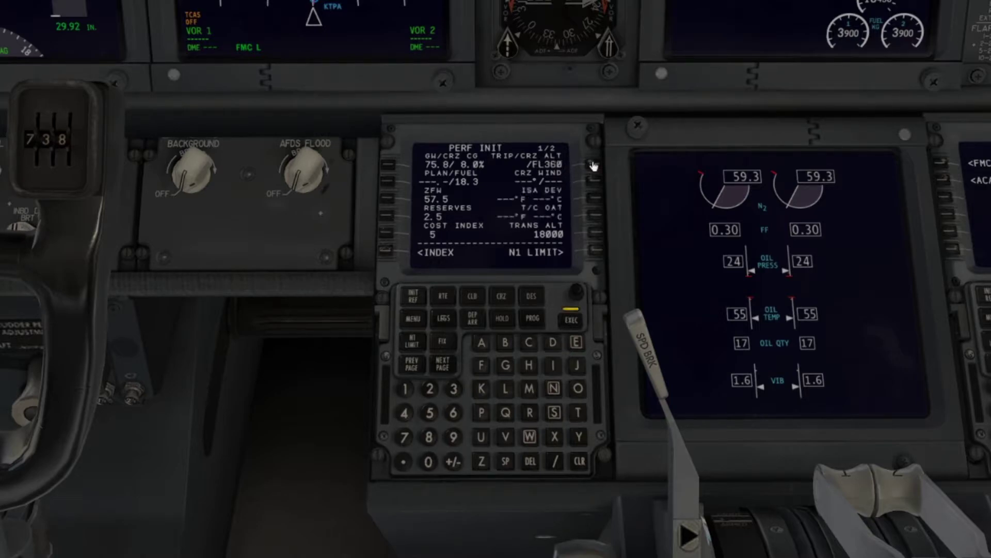
left_click(572, 321)
Set the outside air temperature to +34 °C on the N1 limit page and the takeoff flaps to 5° on the takeoff reference page.
left_click(595, 251)
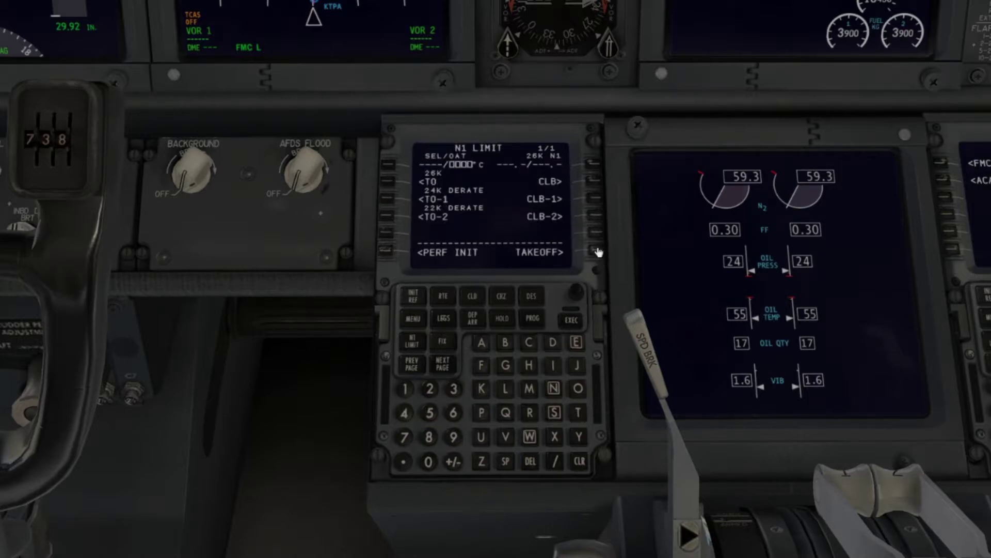
left_click(388, 166)
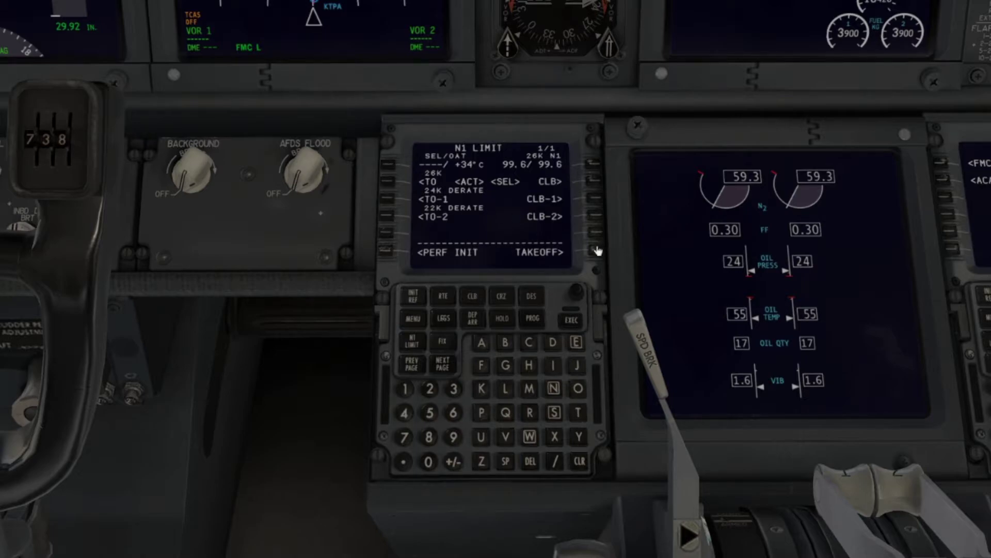
left_click(597, 250)
left_click(429, 412)
left_click(386, 160)
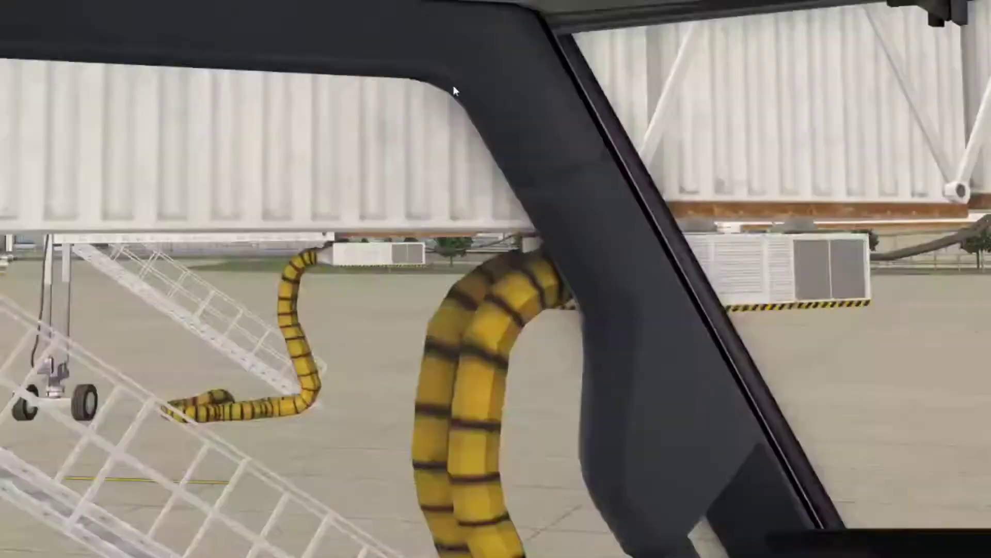
Set the IAS/MACH speed on the mode control panel to the takeoff V2 value of 156.
left_click_drag(453, 85, 709, 229)
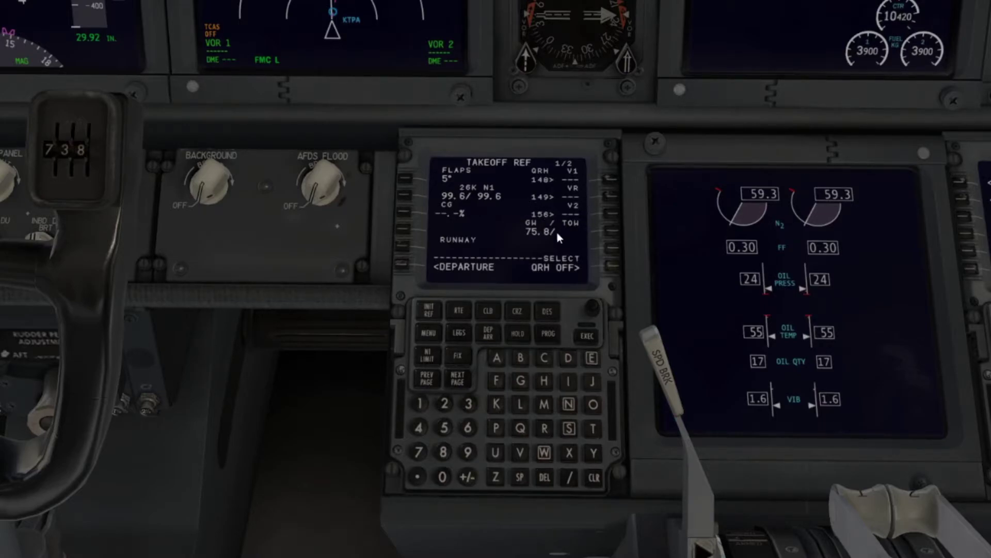
left_click_drag(568, 263, 494, 219)
left_click(459, 248)
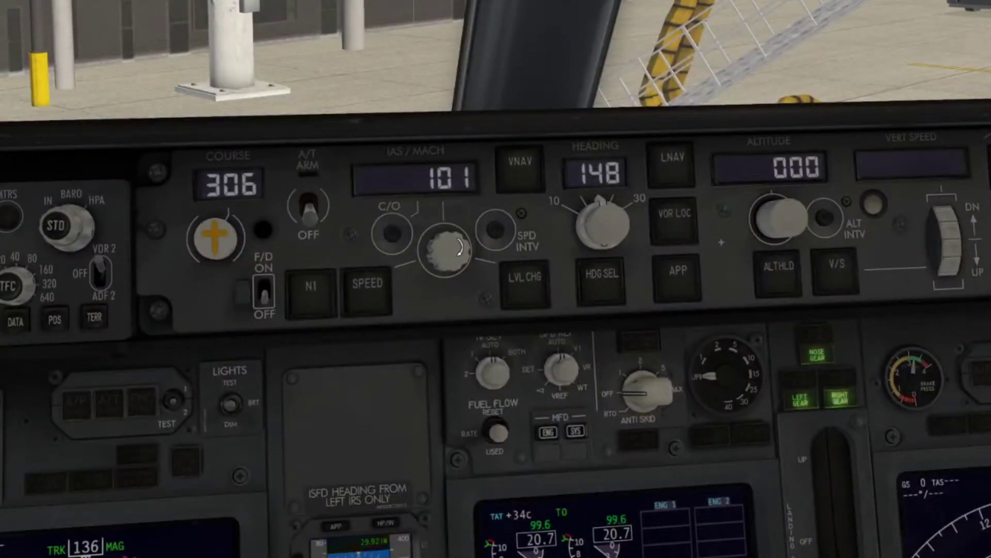
scroll(442, 254, "down", 6)
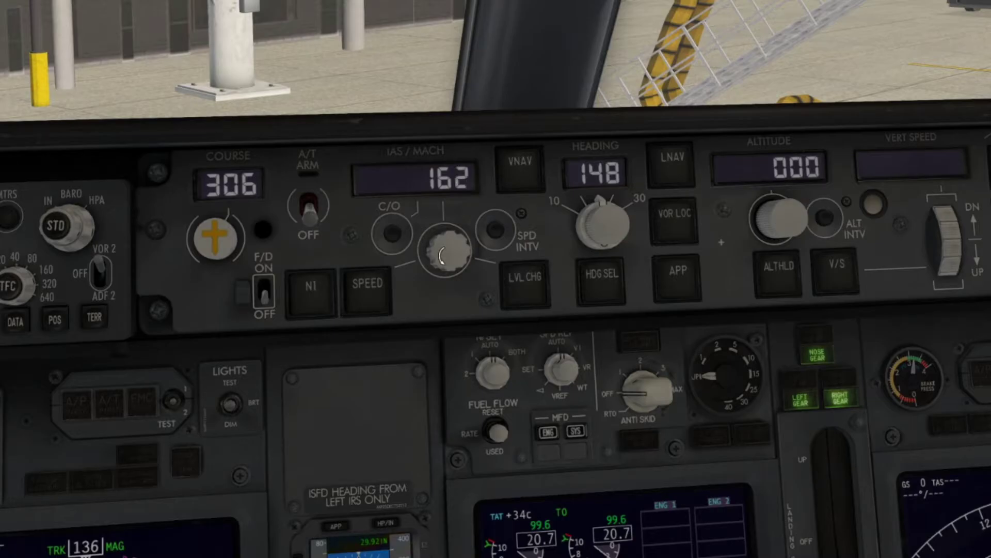
mouse_move(445, 263)
left_mouse_down()
mouse_move(444, 341)
mouse_move(453, 262)
left_mouse_up()
scroll(428, 287, "down", 2)
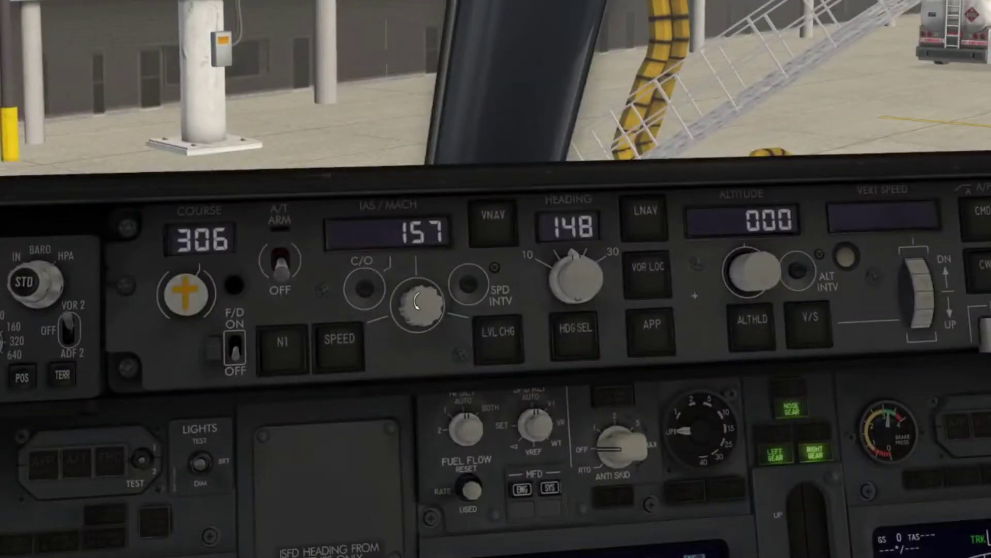
scroll(432, 277, "down", 3)
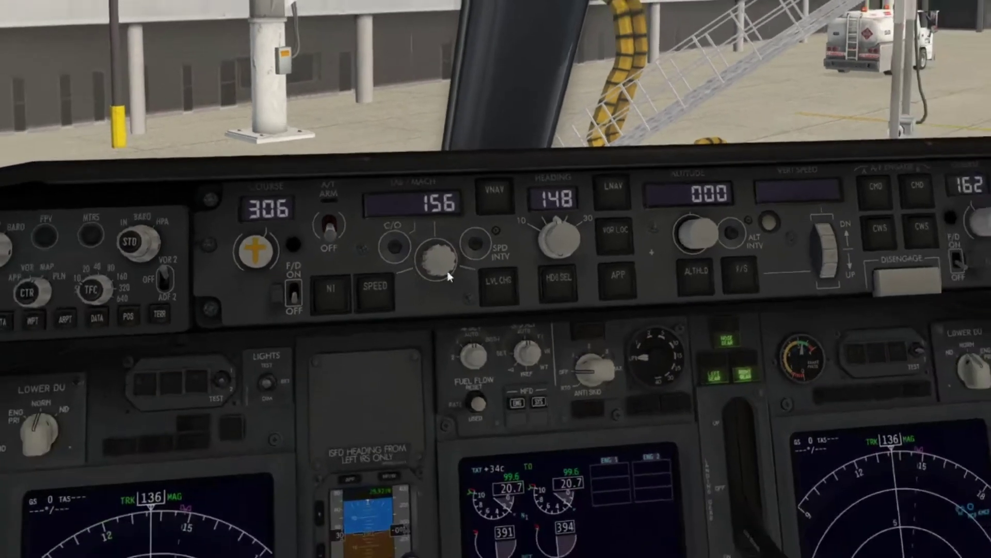
Go back to the FMC, open the second page of the route and check the SimBrief routing for its first direct waypoint.
left_click_drag(650, 153, 631, 249)
scroll(639, 239, "up", 3)
scroll(635, 253, "up", 3)
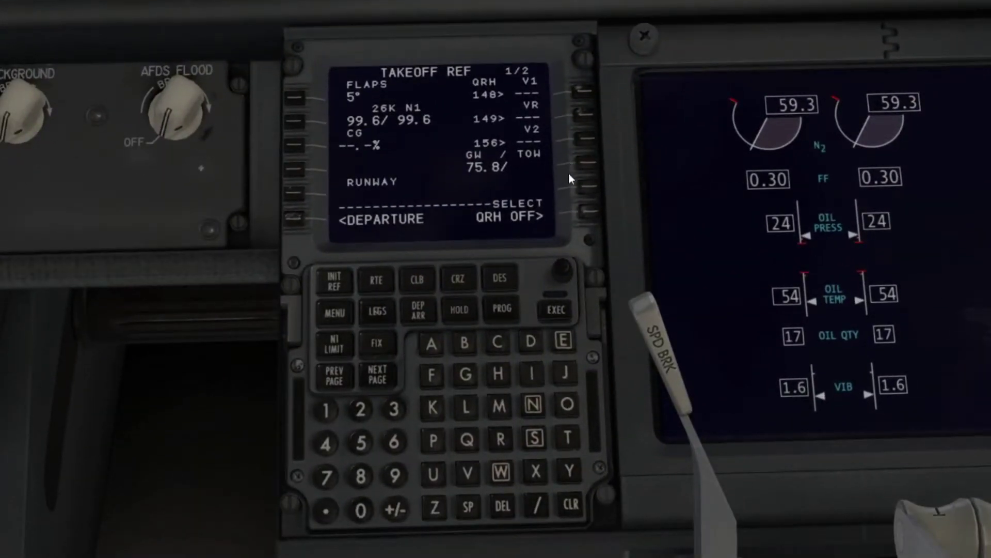
left_click(376, 281)
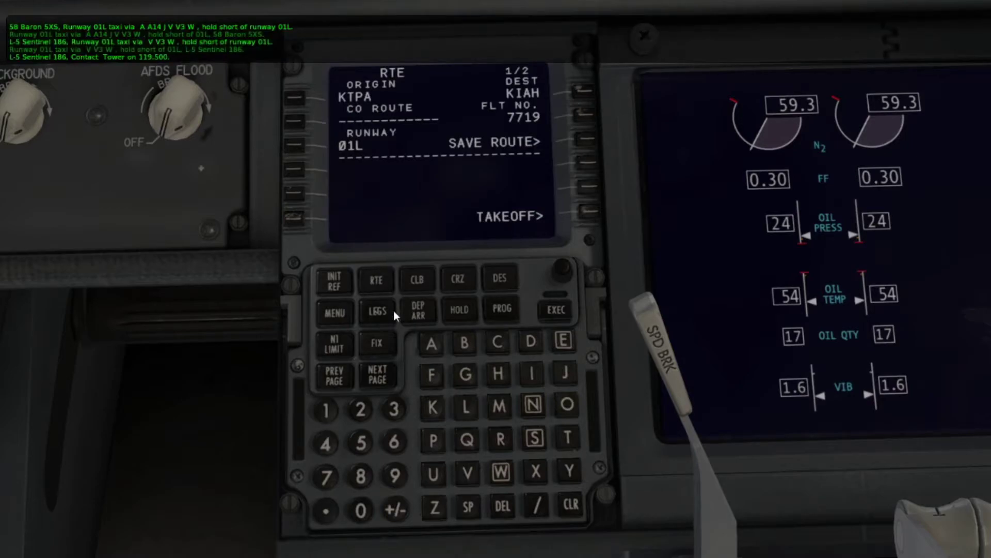
left_click(383, 381)
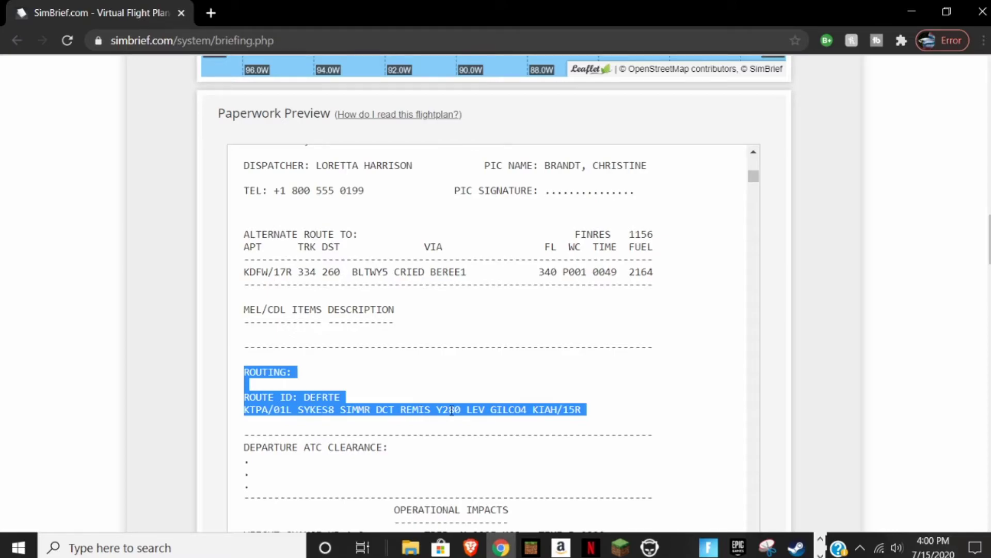
left_click_drag(449, 4, 0, 162)
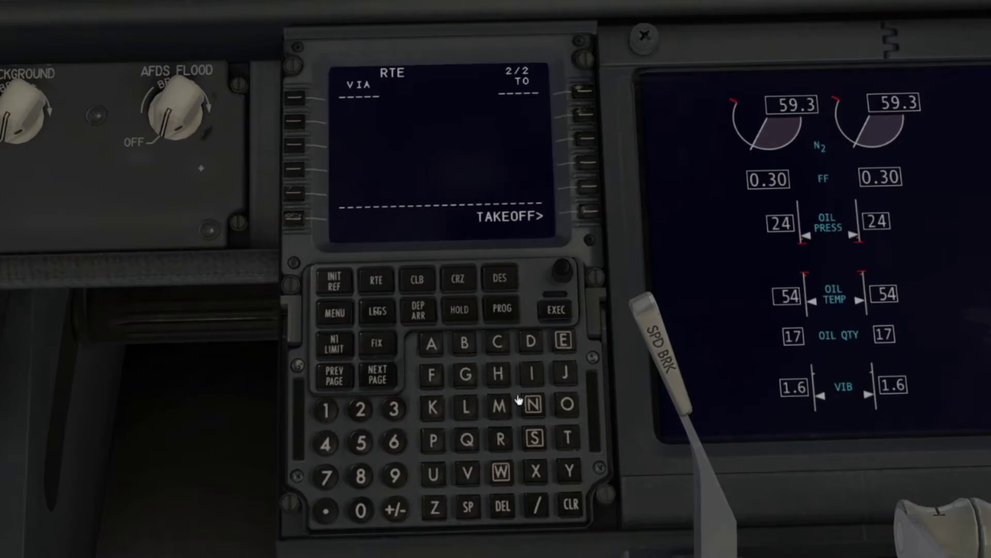
Enter REMIS as the first direct waypoint on the second route page, correcting the mistyped letters.
left_click(506, 440)
left_click(561, 343)
left_click(530, 377)
left_click(500, 407)
left_click(570, 505)
left_click(570, 504)
left_click(497, 411)
left_click(533, 377)
left_click(533, 437)
left_click(576, 87)
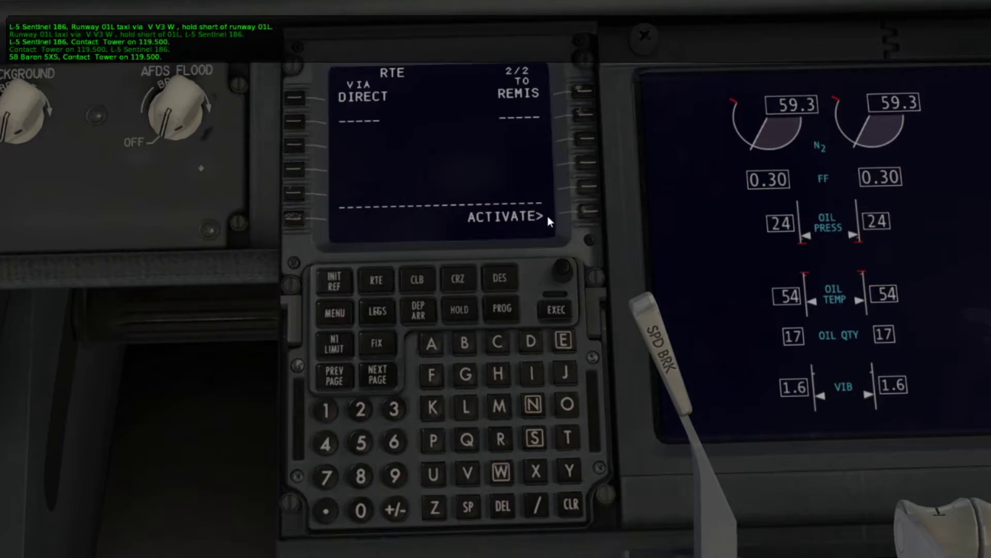
Select the SYKES7 departure with the SIMMR transition for KTPA.
left_click(418, 311)
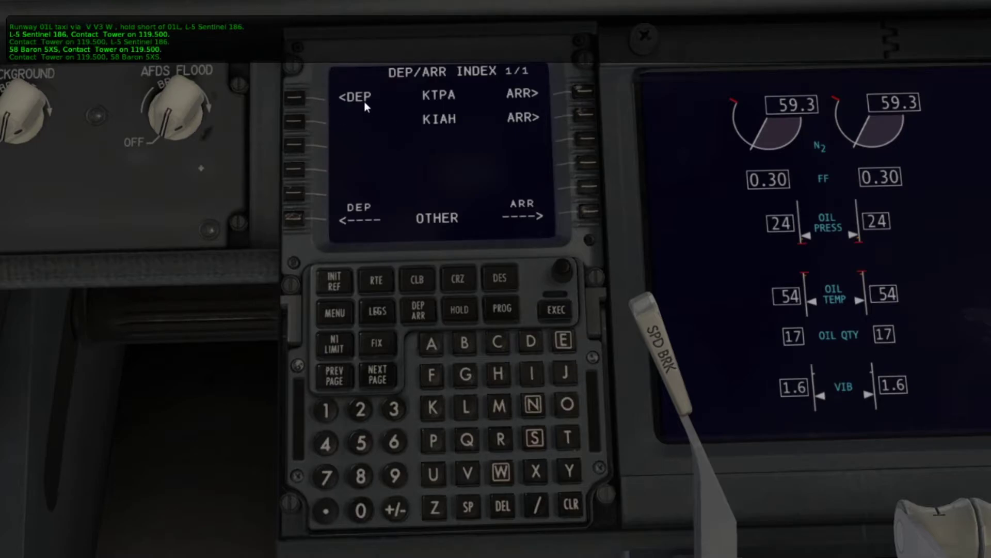
left_click(290, 99)
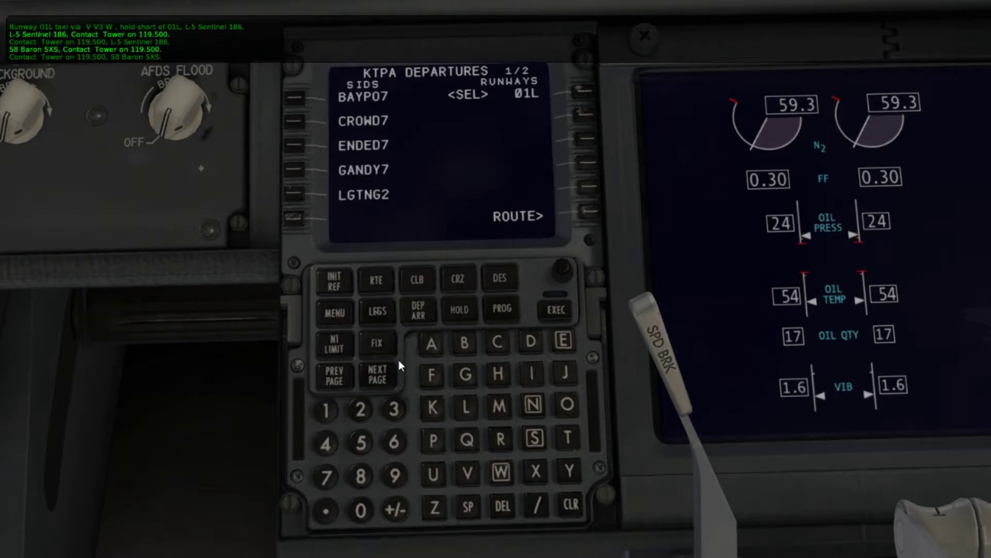
left_click(381, 377)
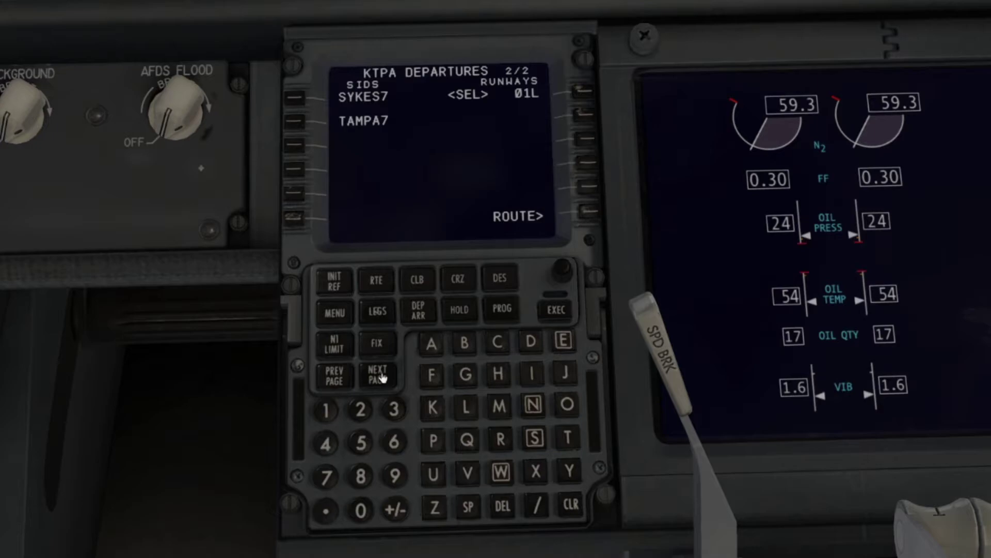
left_click(297, 97)
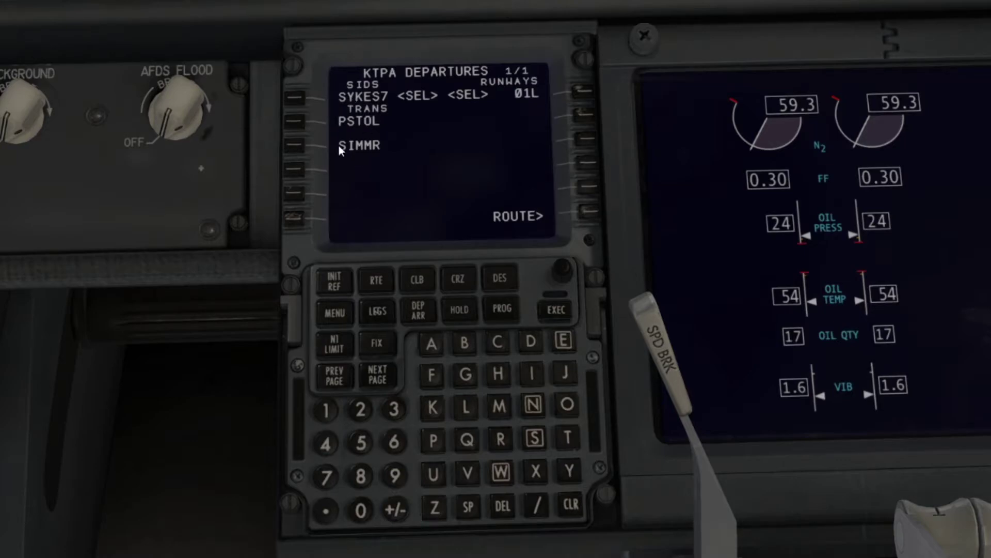
left_click(295, 144)
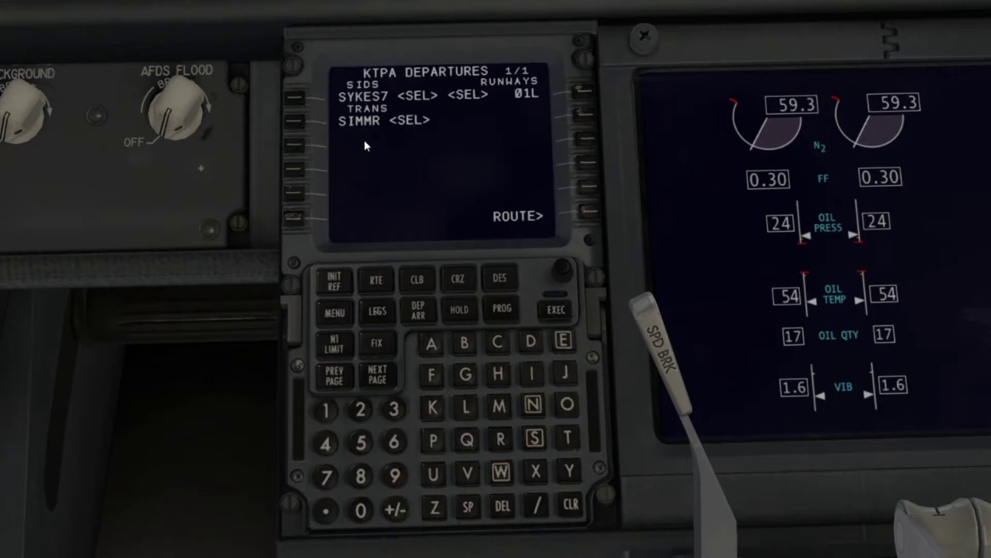
Select the GILCO4 arrival and the ILS 15R approach for KIAH.
left_click(411, 307)
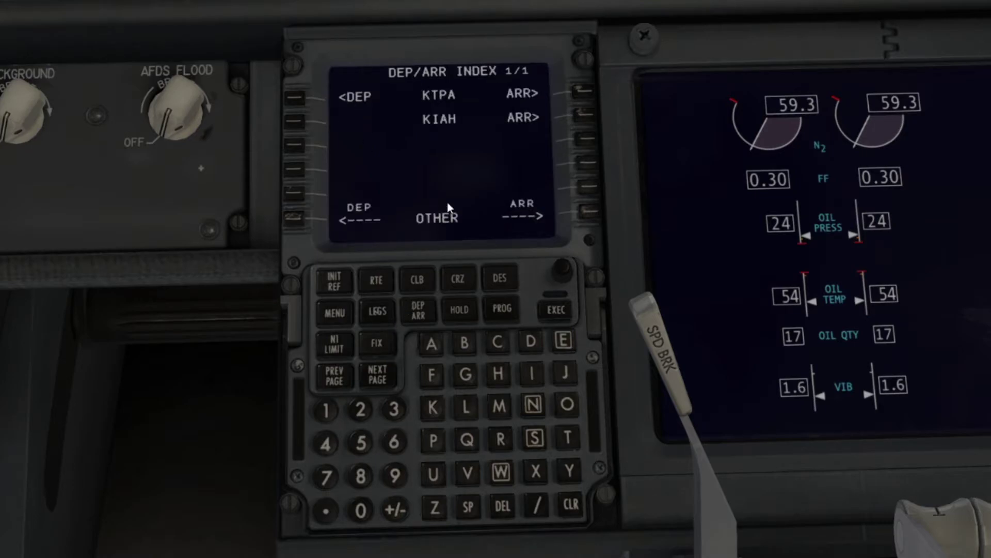
left_click(585, 116)
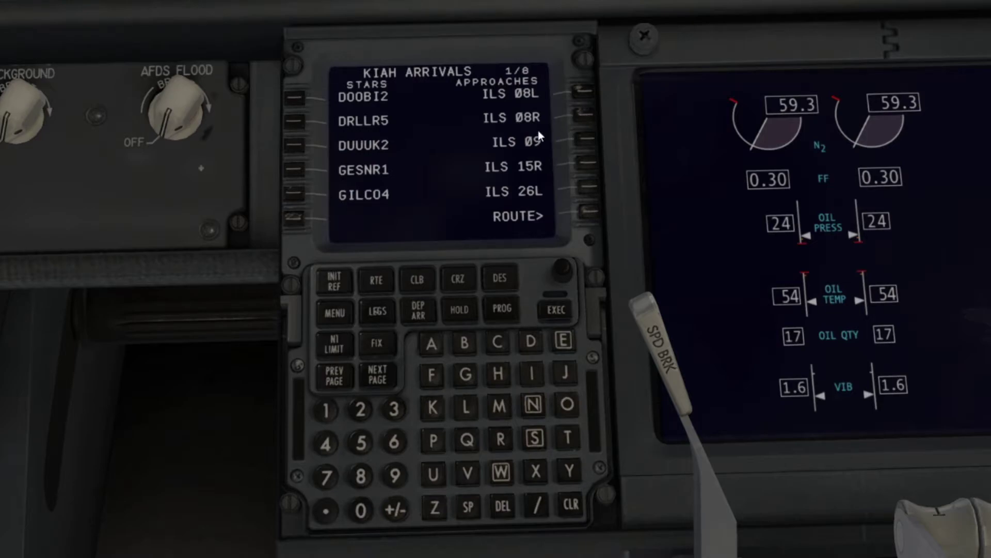
left_click(294, 195)
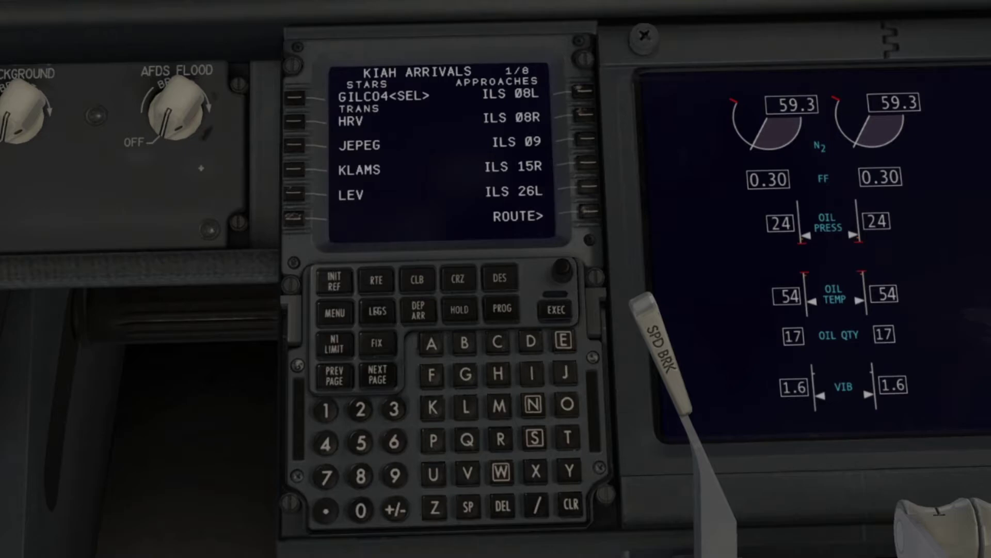
left_click(587, 163)
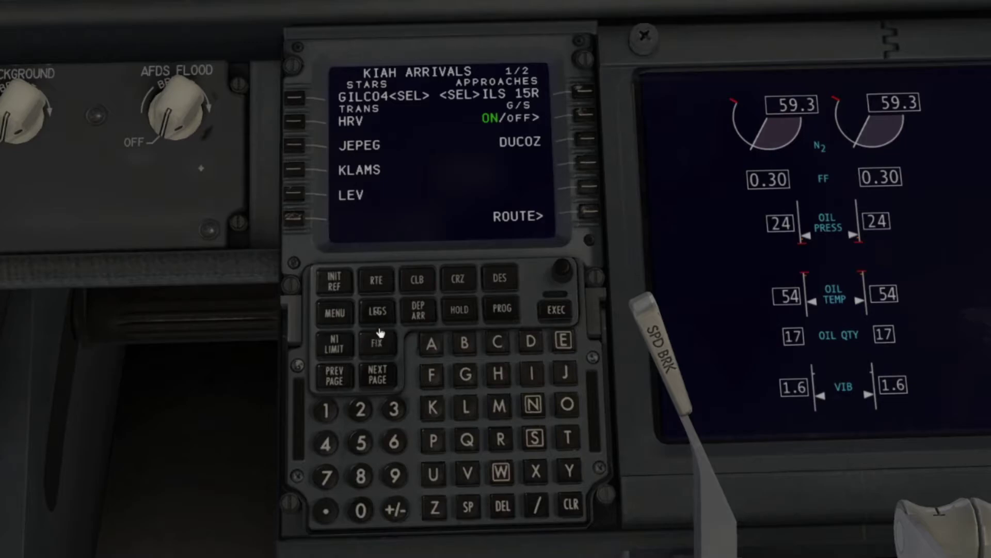
Activate the KTPA–KIAH route and execute it.
left_click(386, 282)
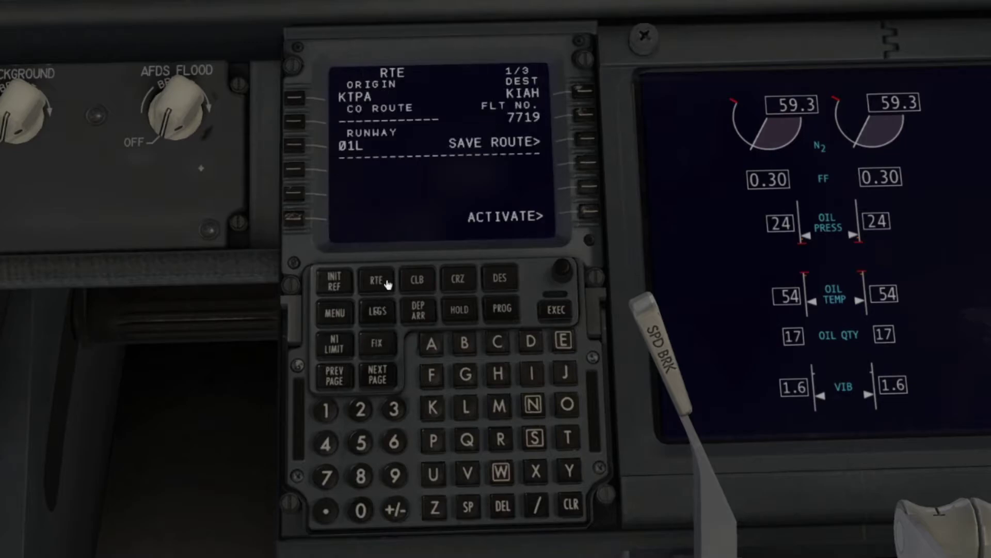
left_click(591, 213)
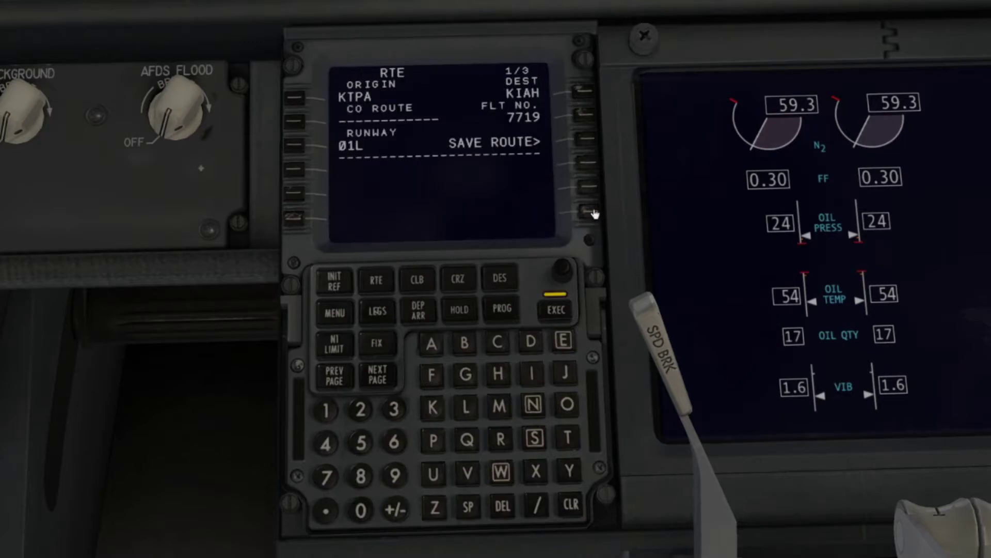
left_click(565, 309)
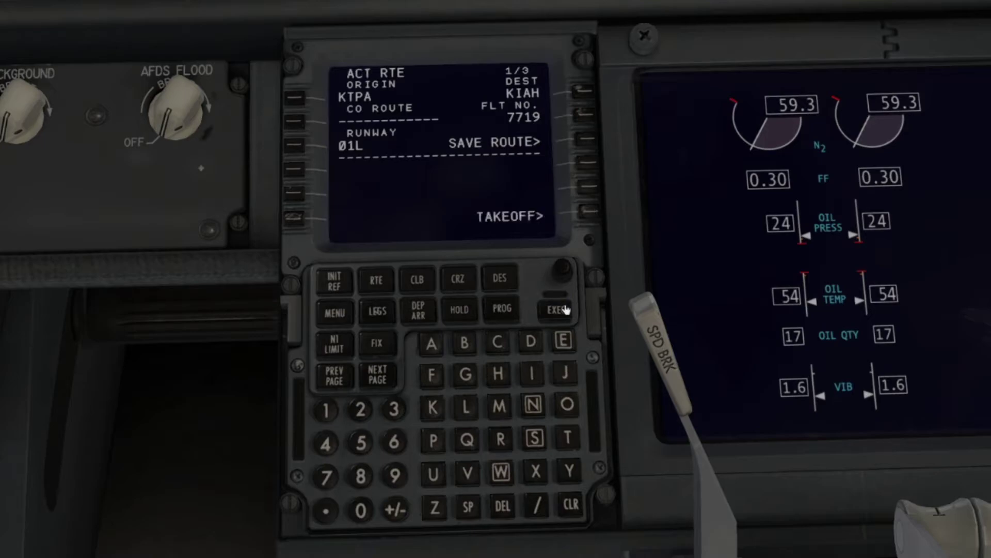
Remove the VECTOR leg before SYKES in the route legs by moving SYKES into its place, and execute the change.
left_click(379, 312)
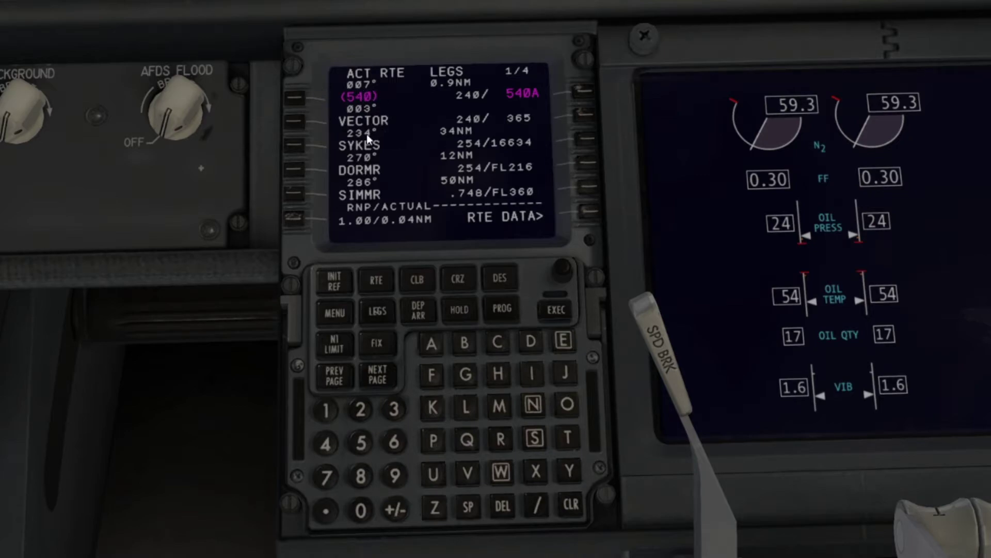
left_click(296, 148)
left_click(297, 123)
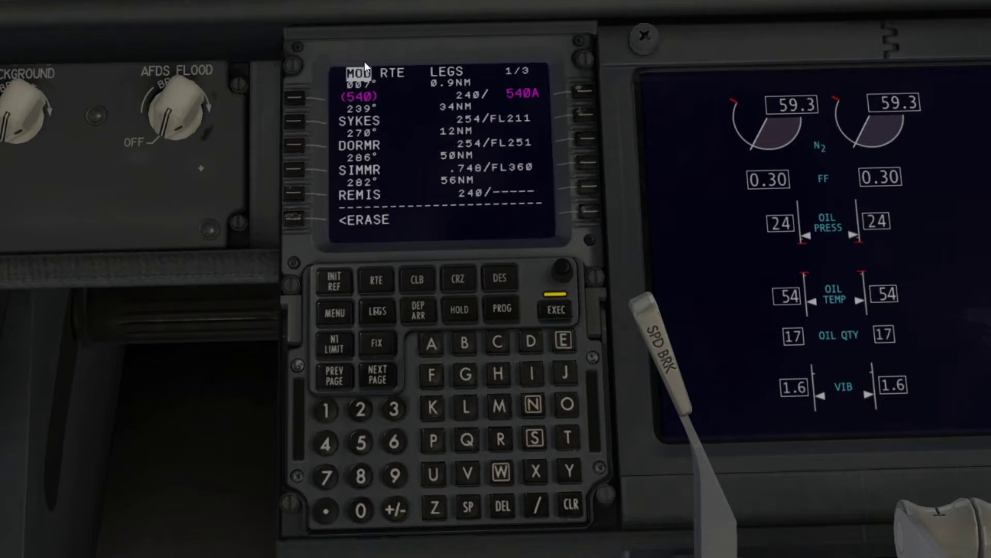
left_click(558, 306)
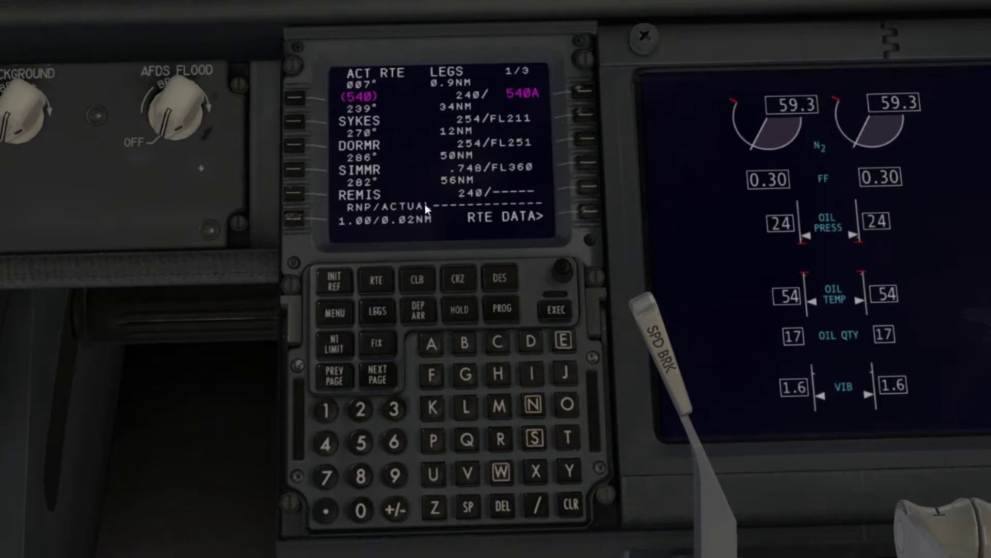
Close the route discontinuity after REMIS by moving GILCO into the empty leg, and execute the change.
left_click(371, 375)
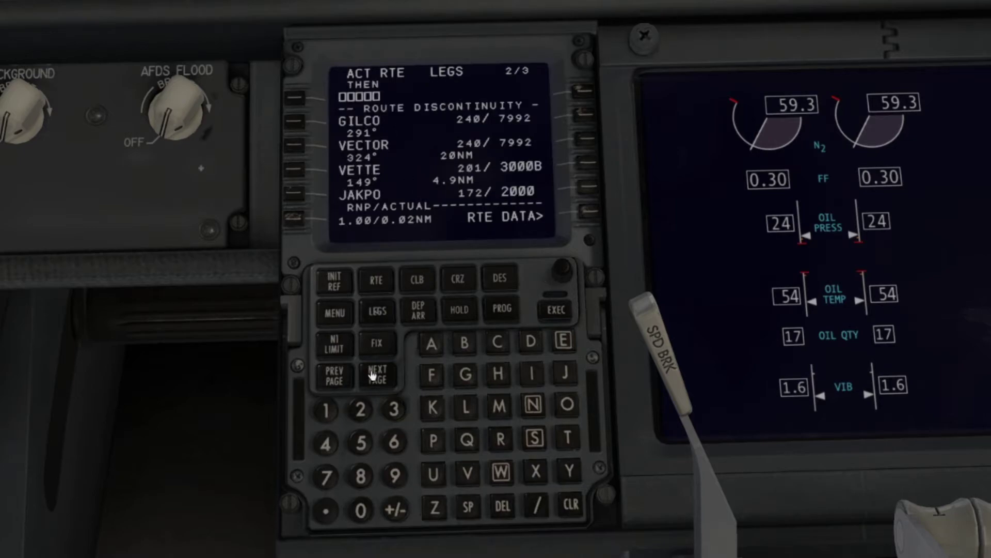
left_click(341, 381)
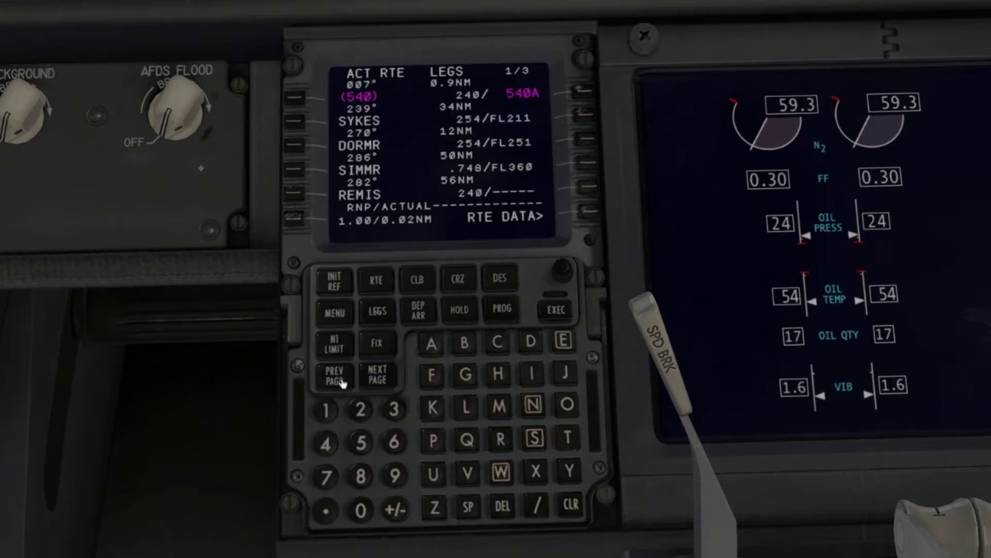
left_click(370, 374)
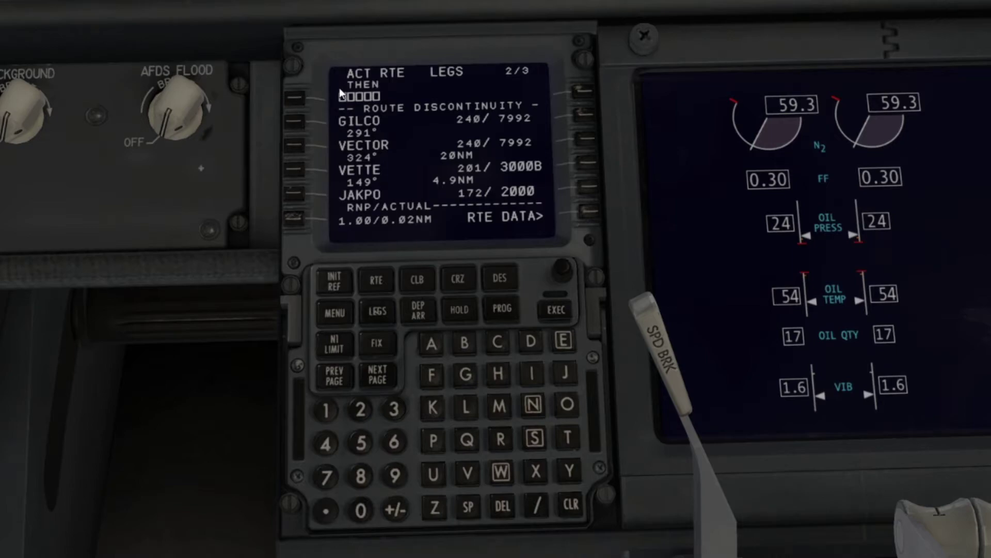
left_click(295, 122)
left_click(295, 96)
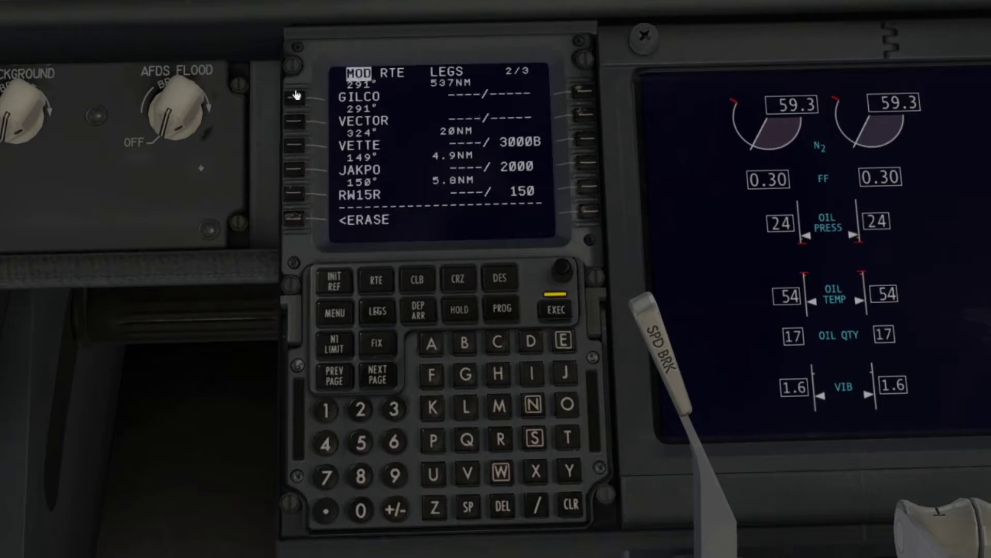
left_click(566, 307)
Remove the VECTOR leg after GILCO by moving VETTE into its place, and execute the change.
left_click(302, 143)
left_click(294, 124)
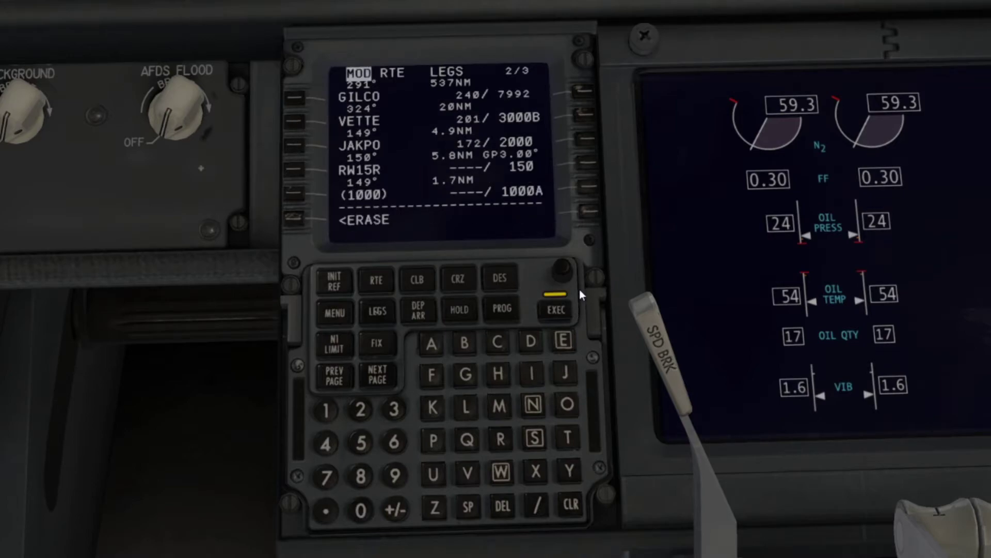
left_click(558, 309)
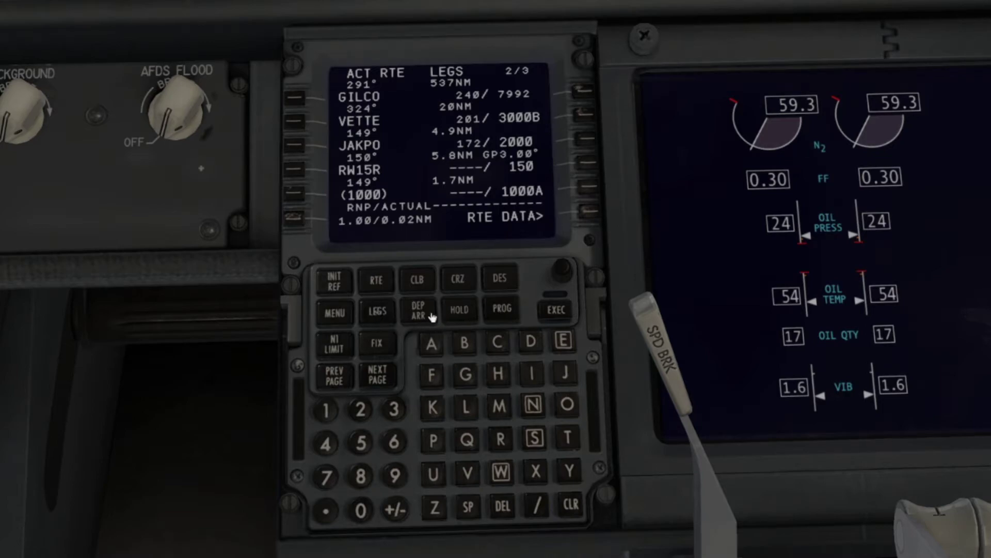
Review the remaining route legs, then put the navigation display in plan mode and step through the waypoints as far as JAKPO.
left_click(381, 373)
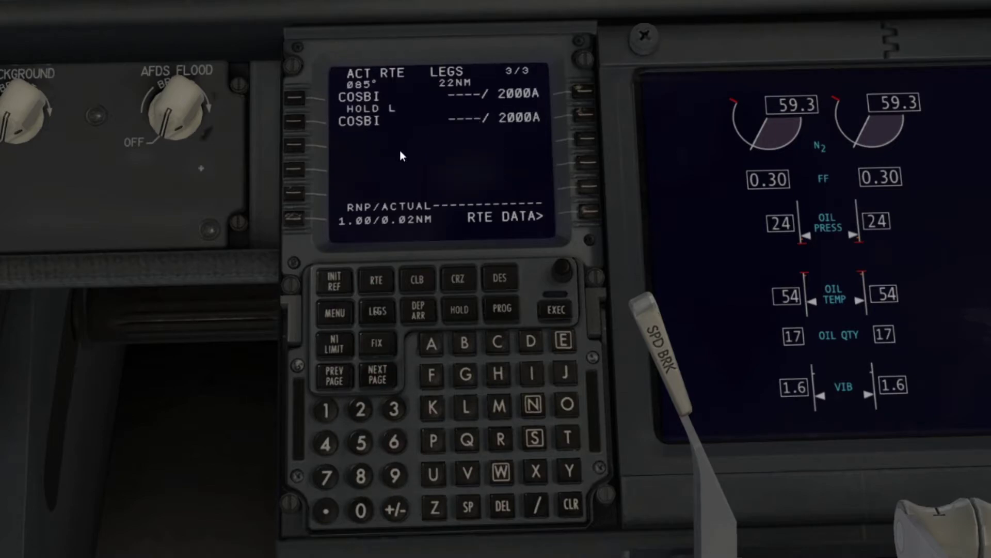
left_click(388, 372)
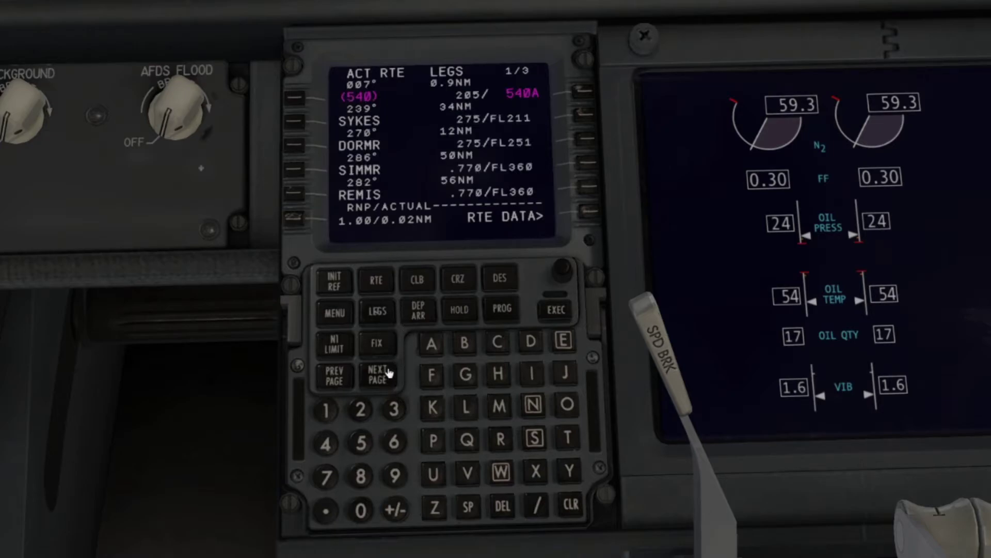
scroll(450, 209, "down", 5)
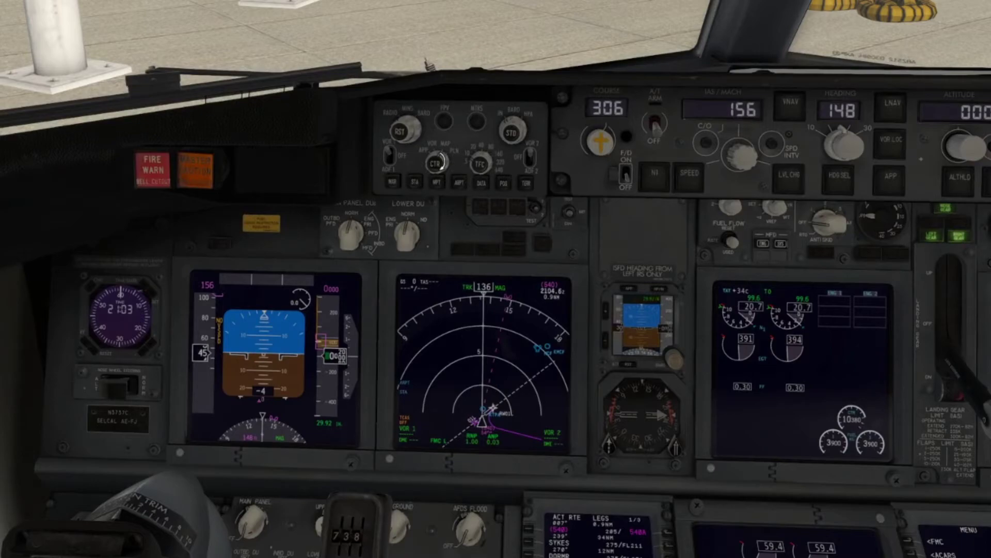
left_click(441, 165)
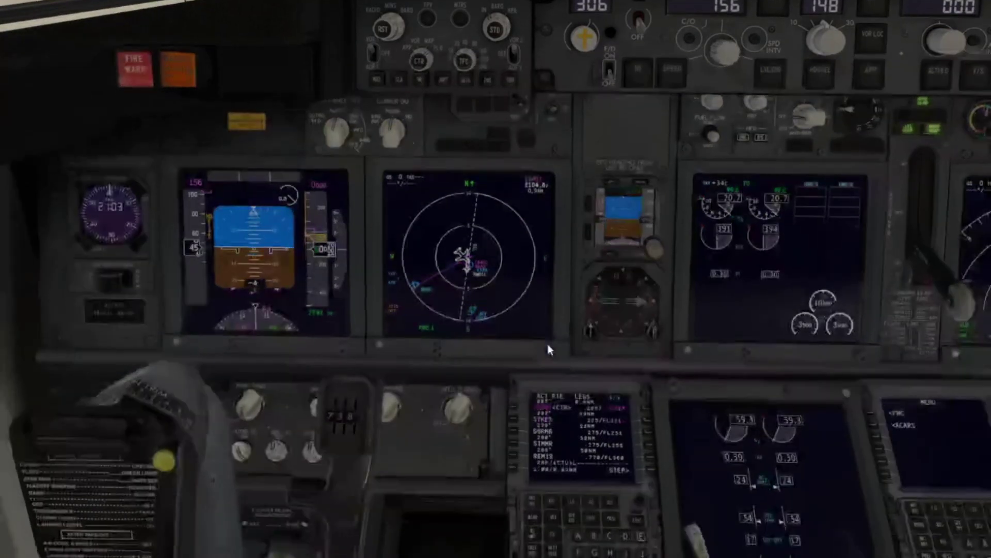
left_click(652, 470)
left_click(651, 471)
left_click(652, 471)
left_click(649, 469)
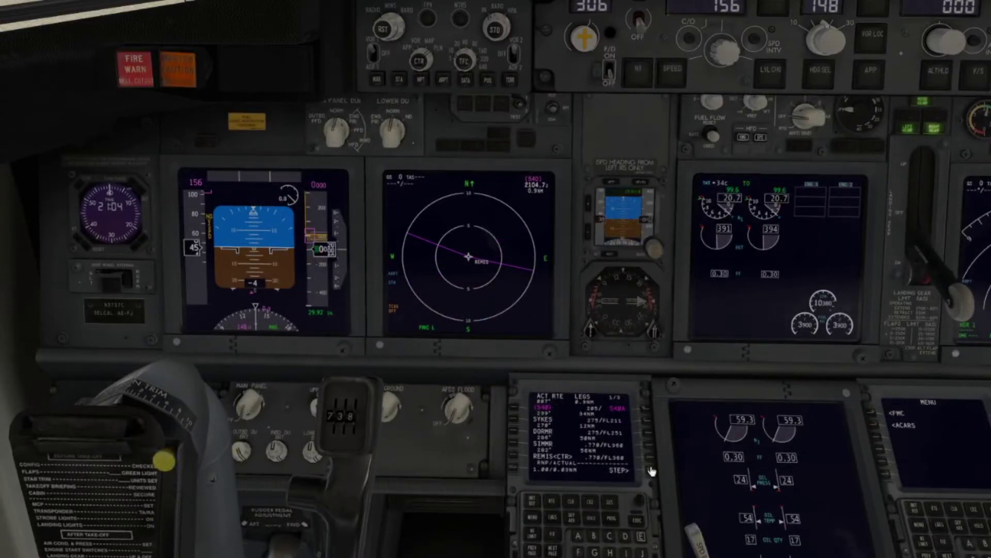
left_click(650, 470)
left_click(650, 470)
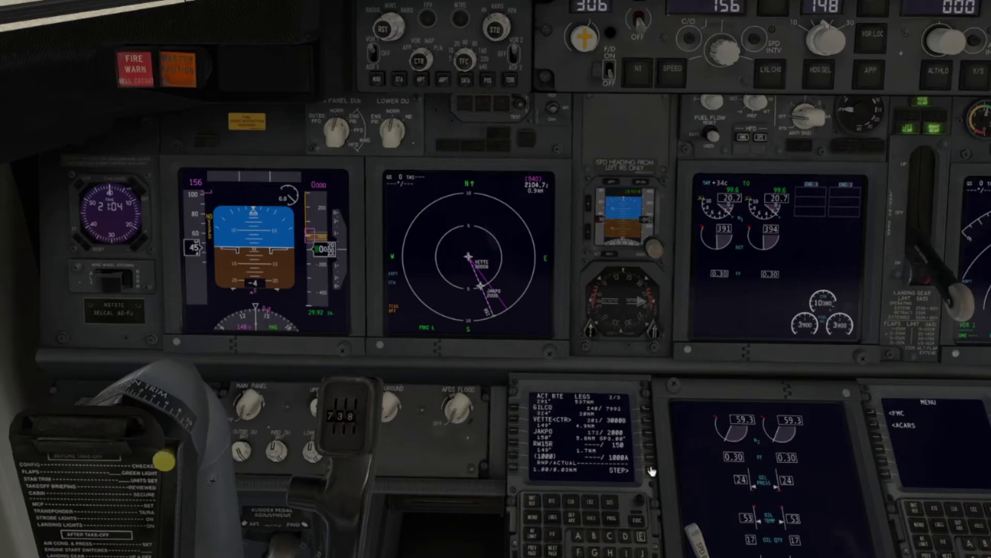
left_click(650, 470)
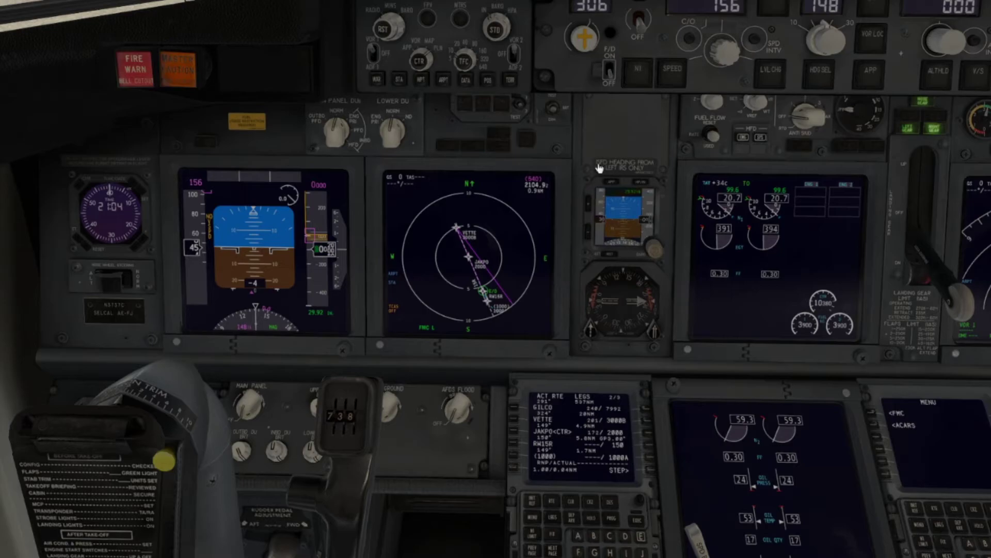
Return the captain's navigation display from plan mode to map mode.
left_click_drag(599, 147, 646, 117)
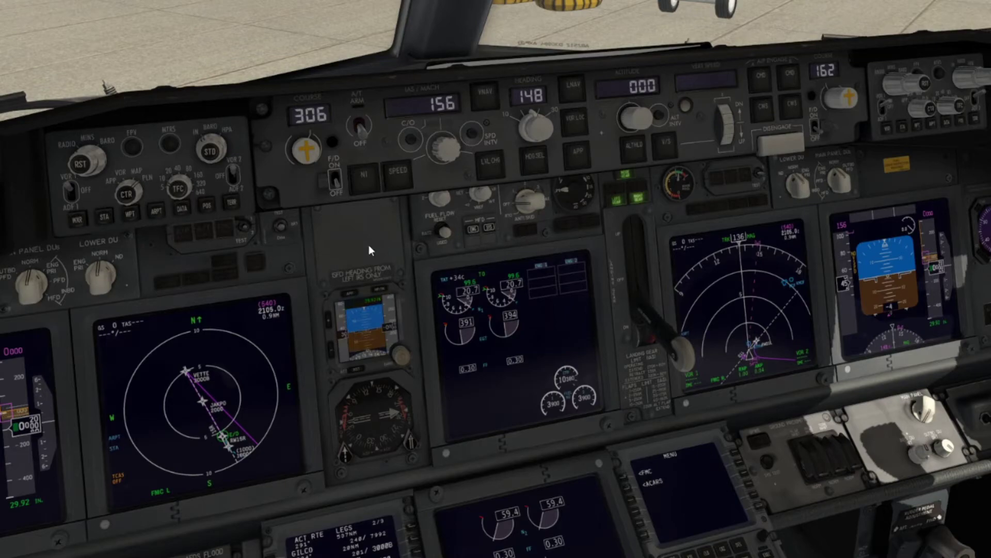
left_click_drag(369, 237, 311, 246)
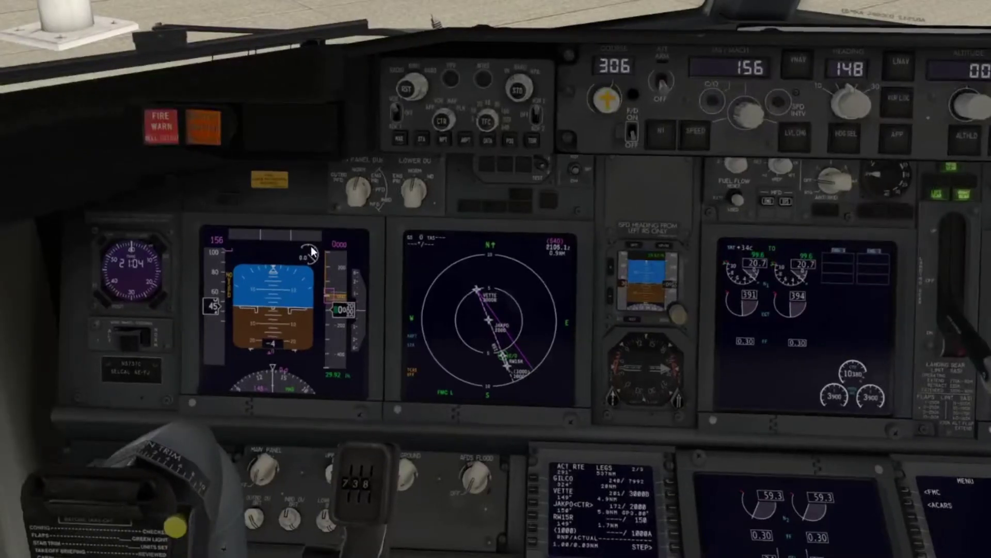
key("KP_4")
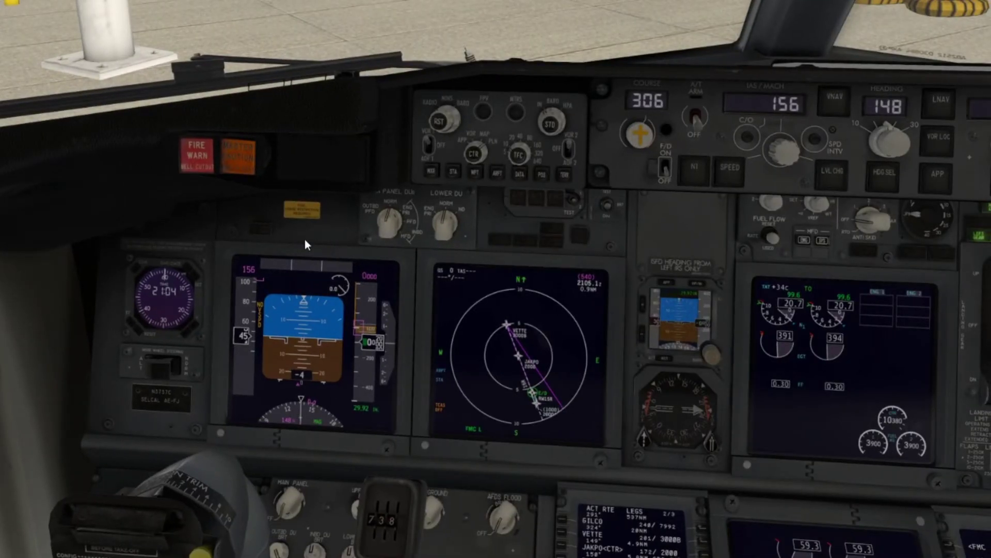
left_click_drag(304, 240, 309, 241)
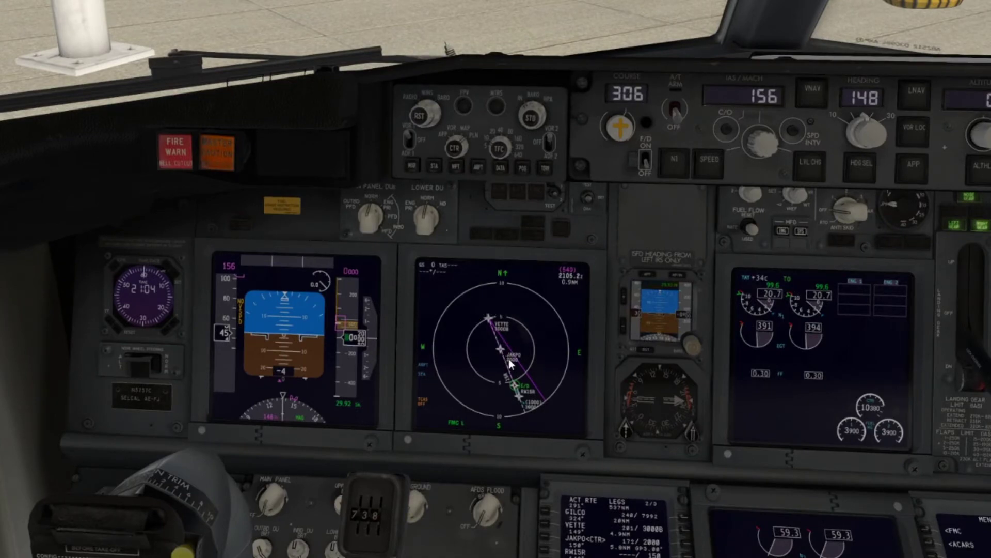
left_click_drag(522, 364, 539, 377)
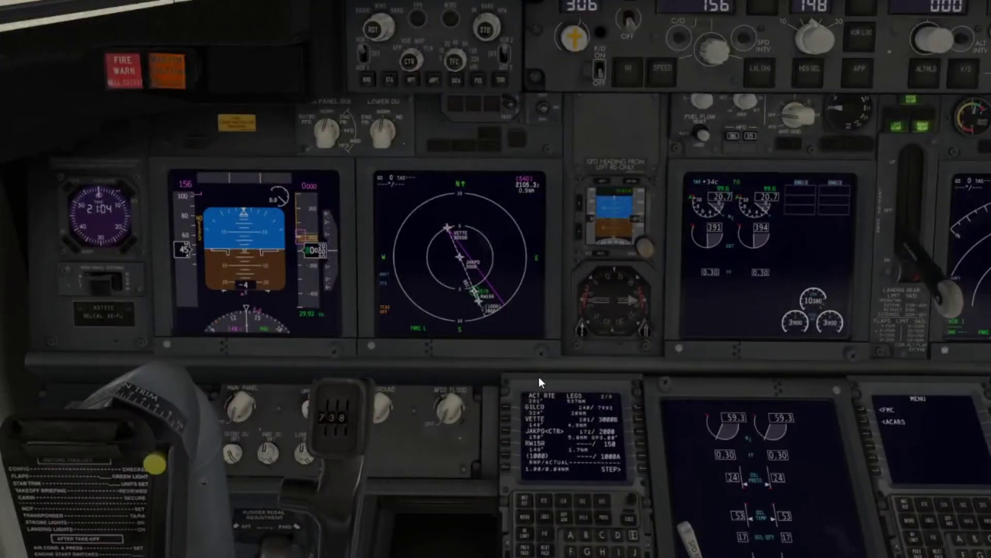
key("KP_8")
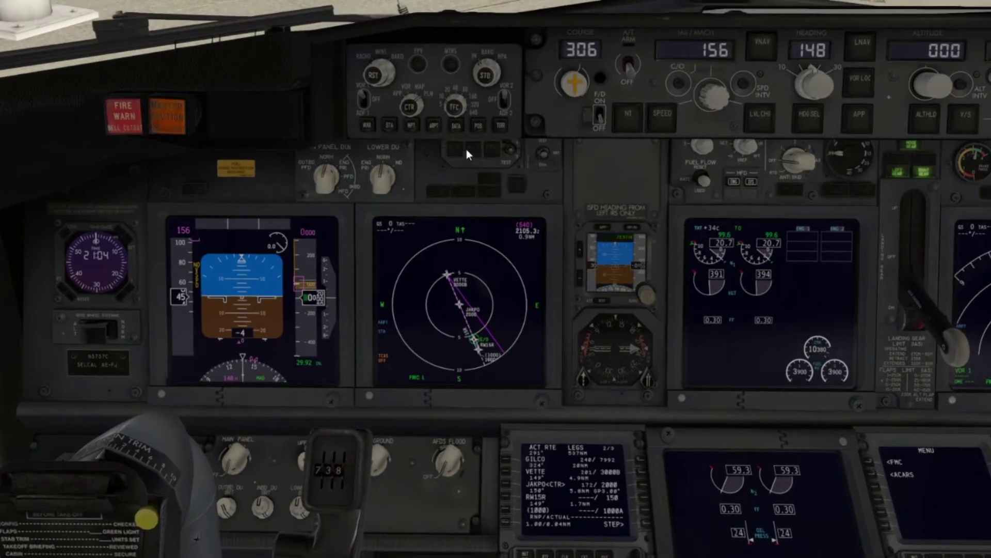
left_click(408, 102)
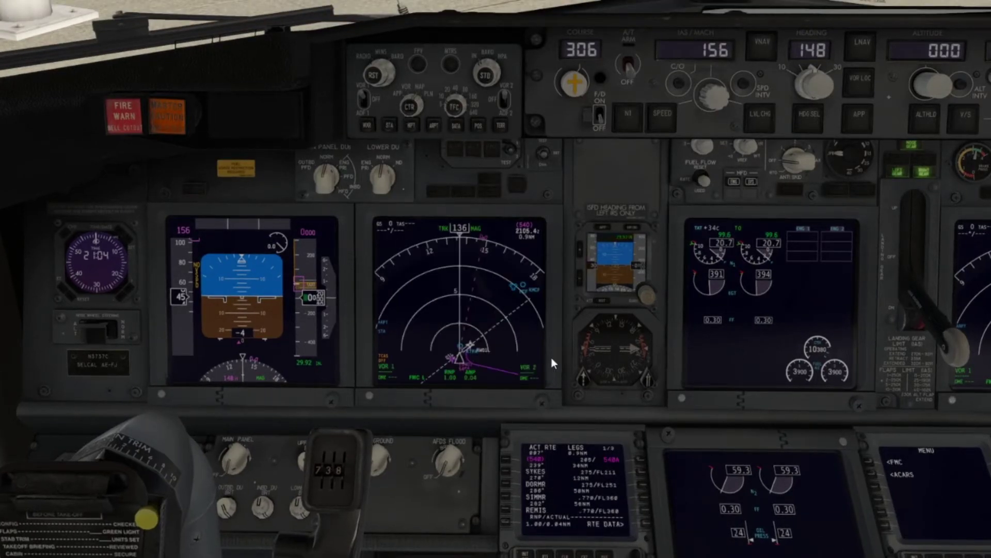
Set the autopilot's selected altitude to 36000 ft.
key("KP_2")
left_click_drag(620, 407, 651, 333)
key("KP_2")
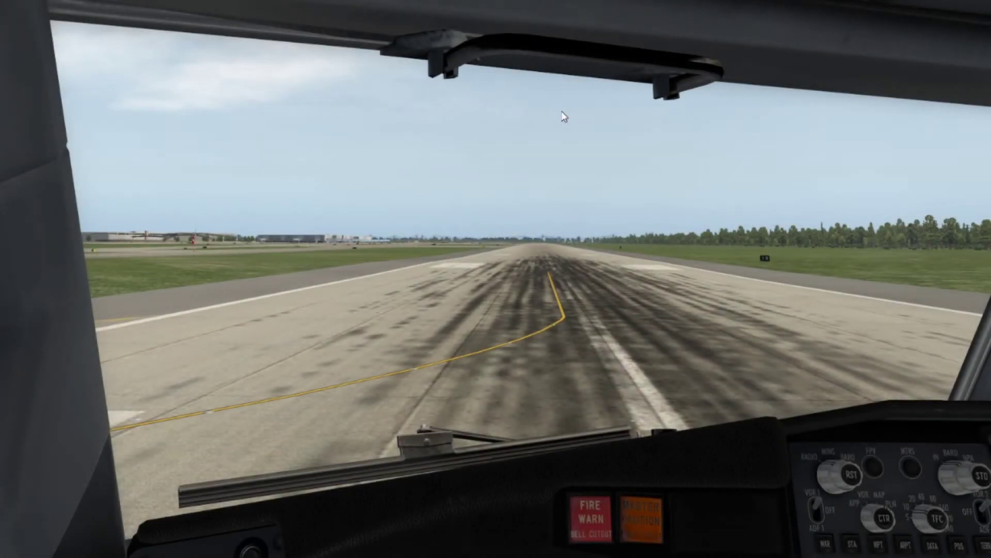
left_click_drag(605, 353, 693, 388)
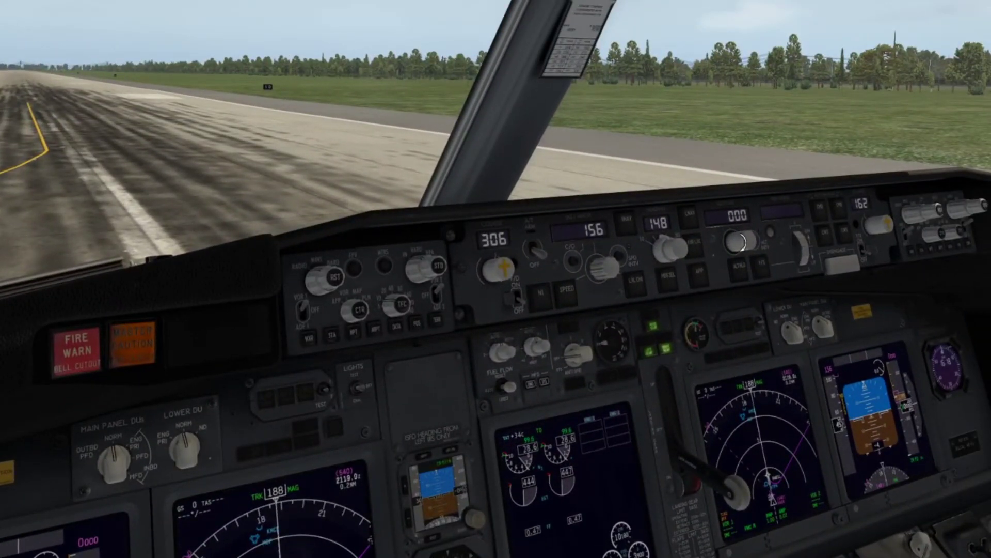
scroll(742, 241, "up", 1)
scroll(742, 242, "up", 20)
scroll(742, 241, "up", 20)
scroll(742, 242, "up", 20)
scroll(742, 241, "up", 20)
scroll(742, 241, "down", 14)
scroll(742, 241, "down", 1)
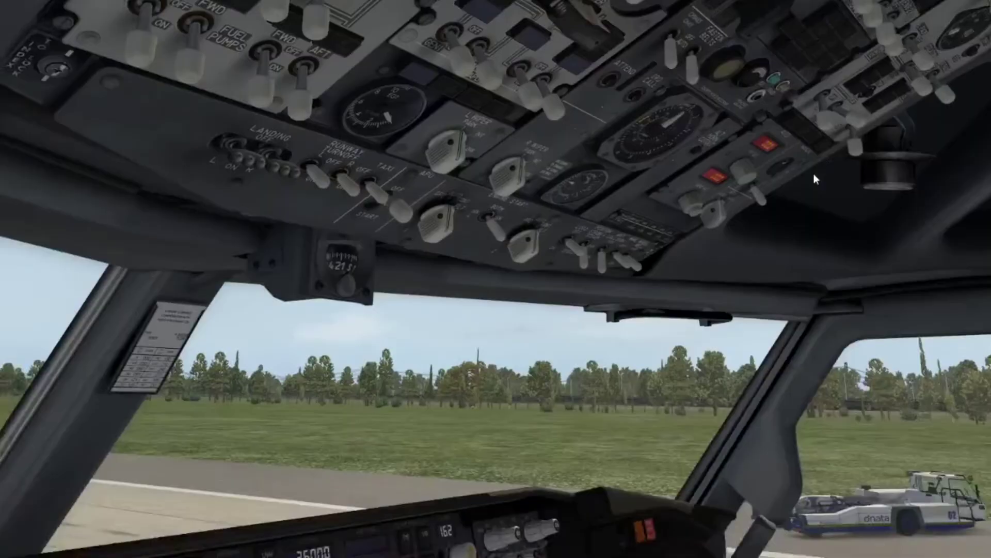
Look over the overhead panel and move the flap lever to an intermediate takeoff setting.
key("Right")
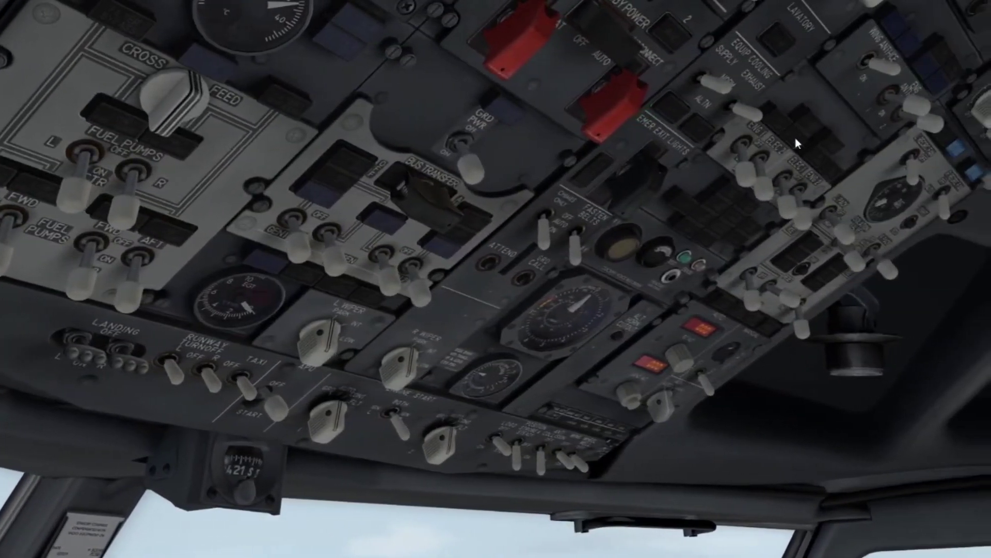
scroll(675, 359, "up", 3)
scroll(674, 360, "up", 1)
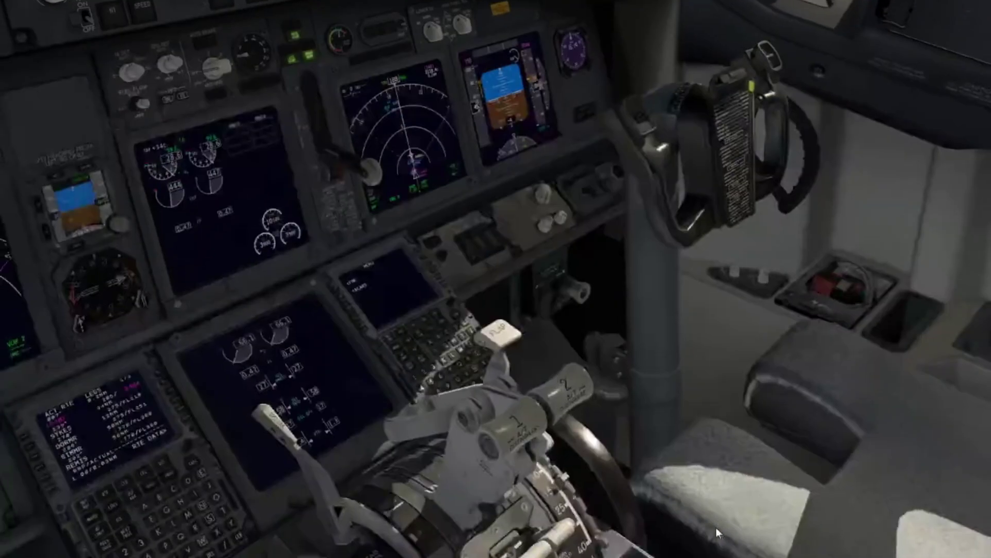
left_click_drag(502, 334, 532, 325)
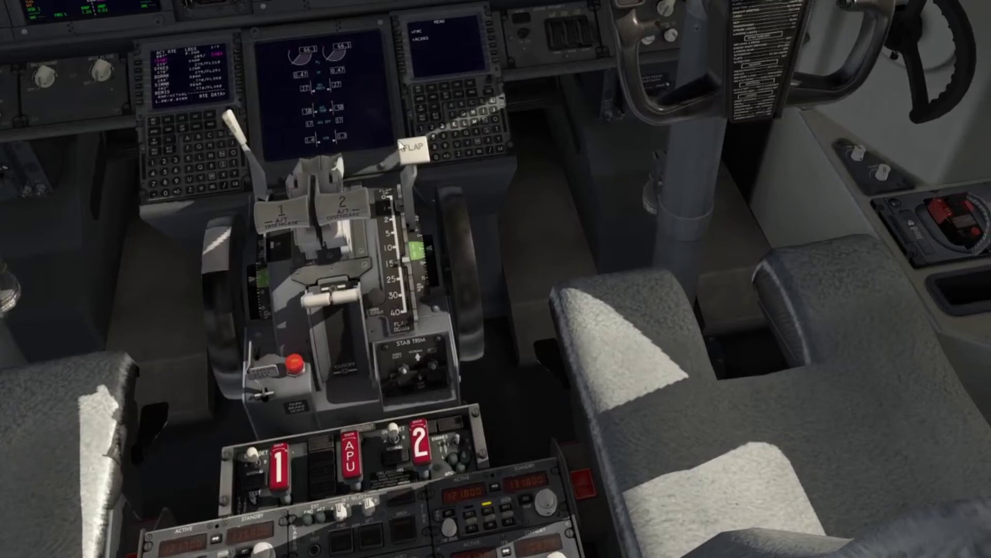
left_click_drag(423, 151, 430, 4)
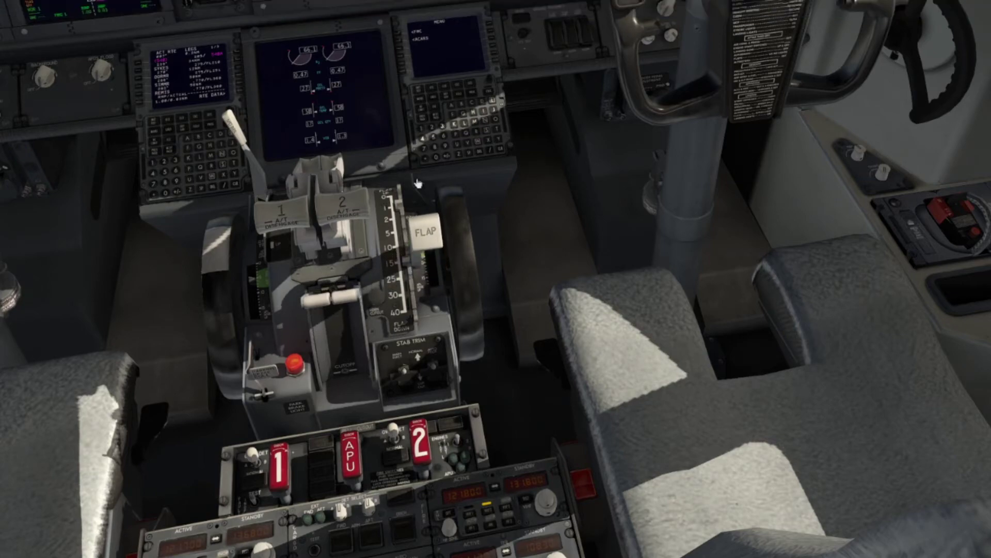
left_click_drag(421, 243, 404, 51)
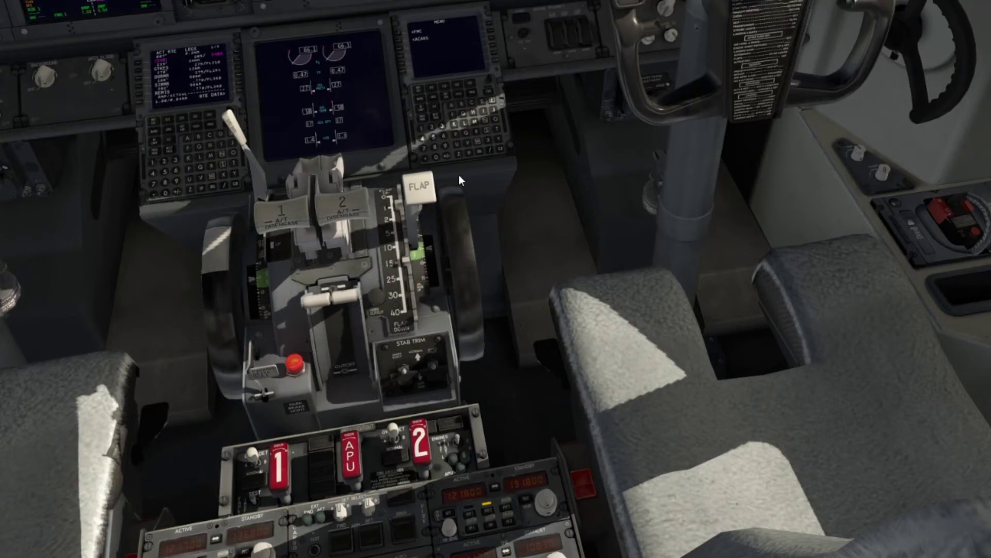
key("KP_1")
left_click_drag(458, 186, 521, 175)
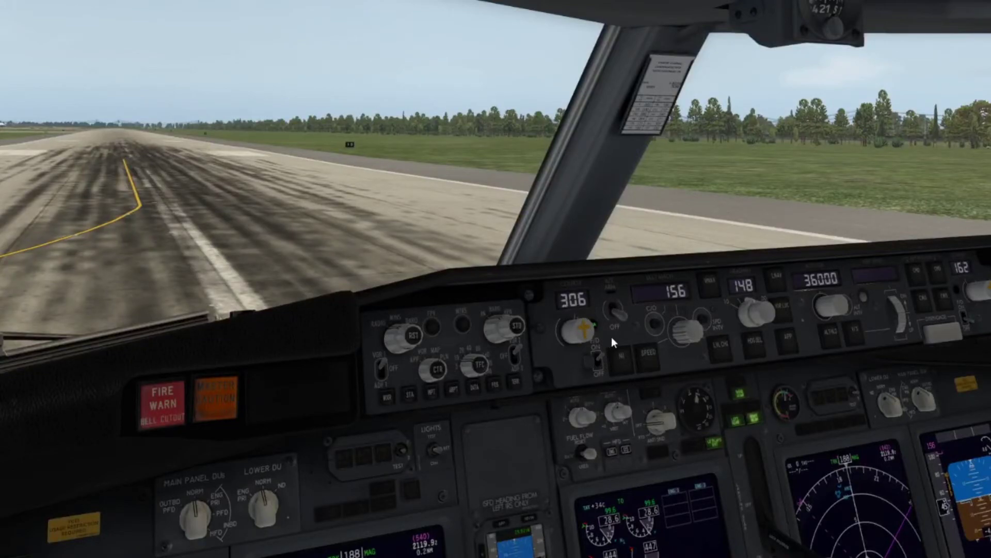
Arm the autothrottle and release the parking brake for departure.
left_click_drag(609, 338, 637, 330)
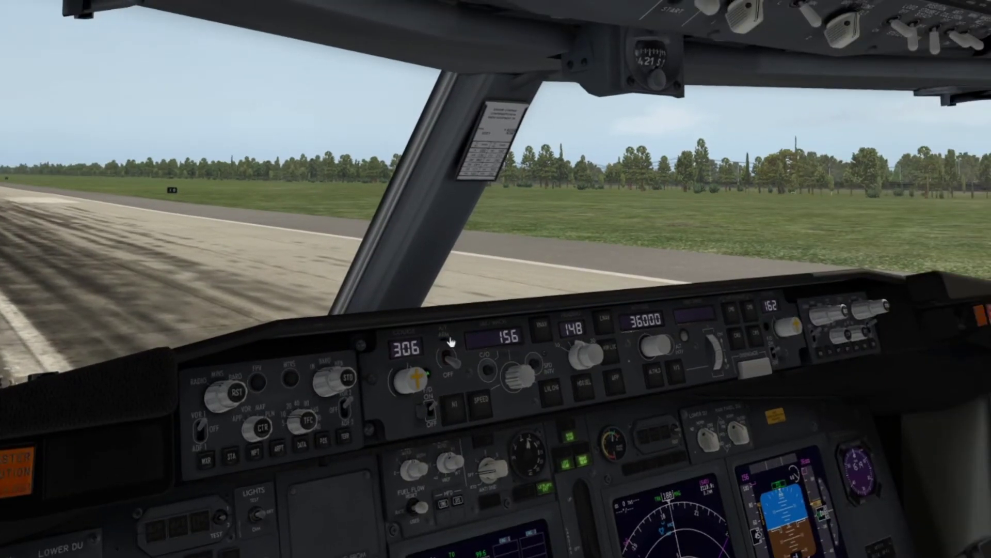
left_click_drag(399, 300, 484, 421)
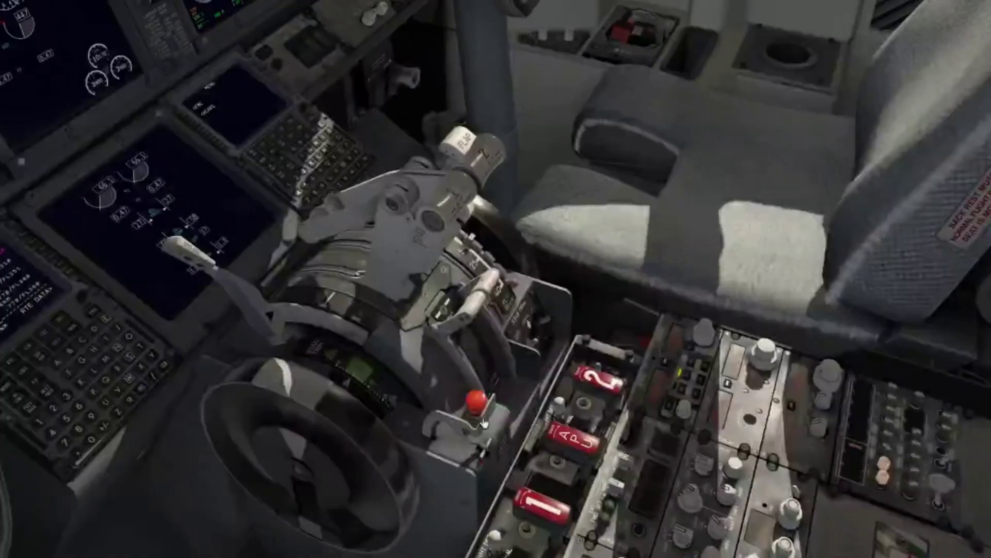
left_click(483, 420)
left_click_drag(608, 280, 457, 253)
key("KP_8")
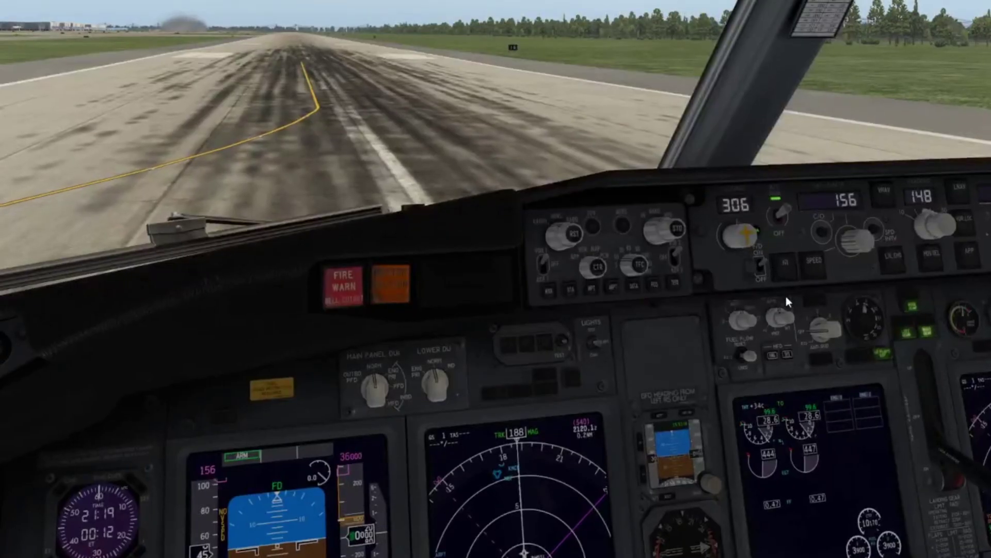
Take off from the runway and raise the landing gear once airborne.
left_click_drag(621, 159, 587, 156)
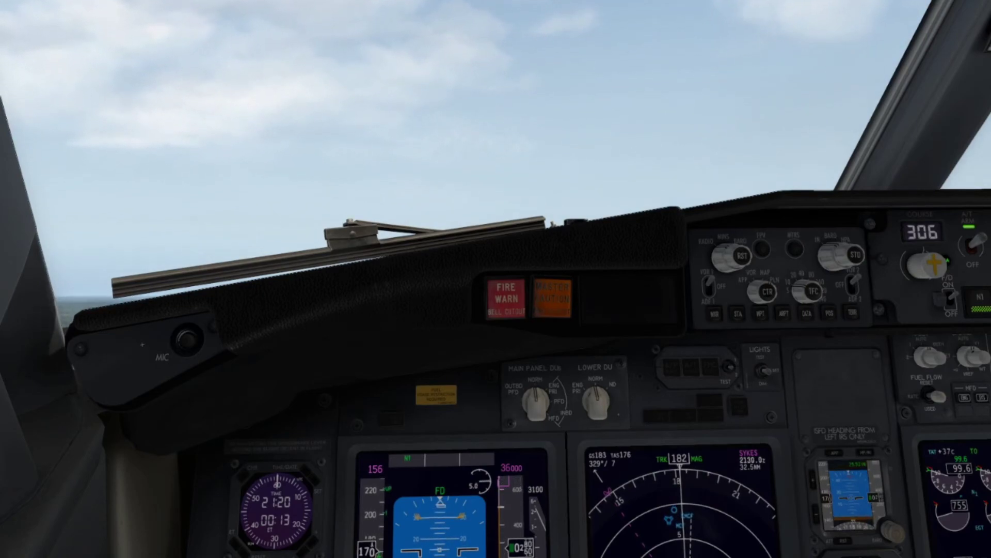
left_click_drag(517, 178, 571, 178)
left_click_drag(850, 413, 709, 159)
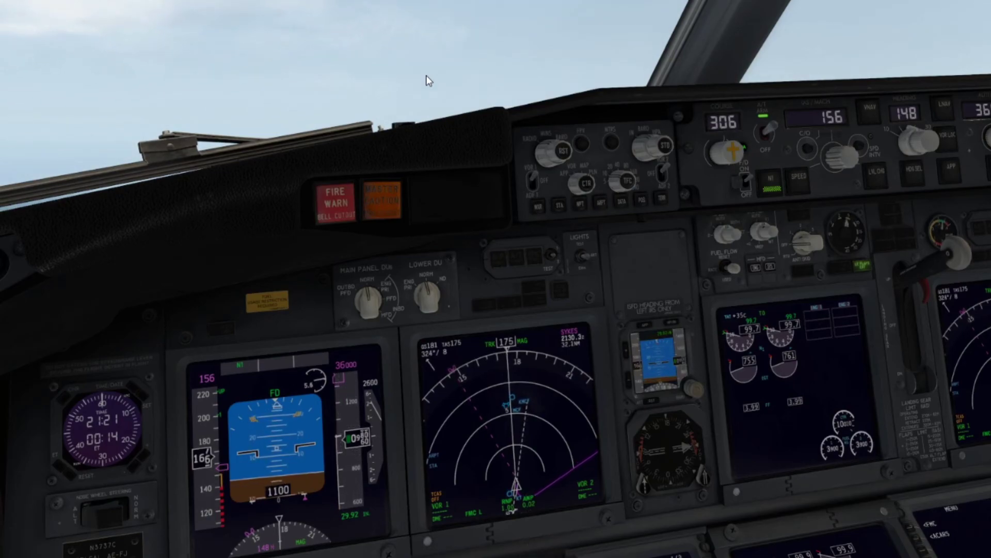
Engage LNAV and VNAV, and hand the climb over to the autopilot in CMD mode.
left_click_drag(516, 109, 557, 88)
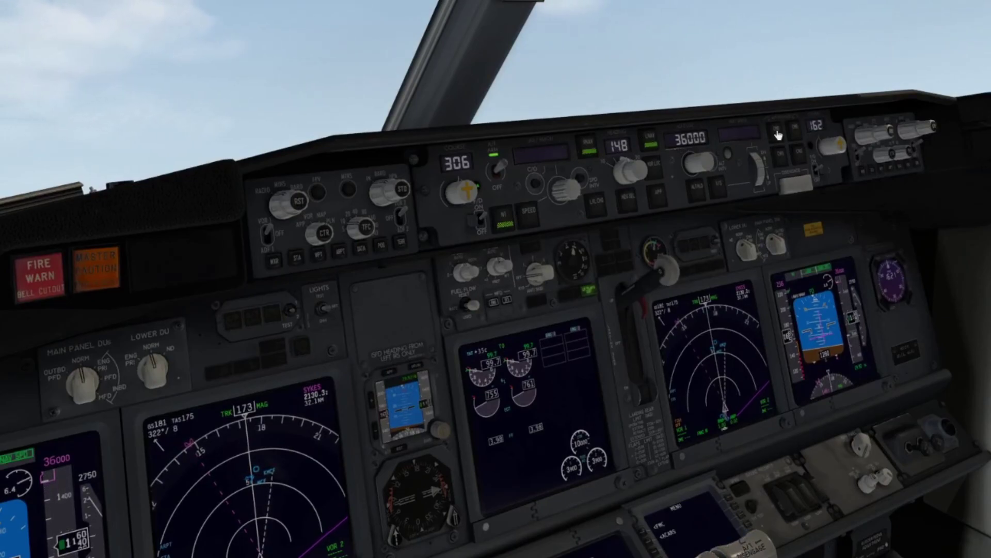
left_click_drag(780, 70, 674, 79)
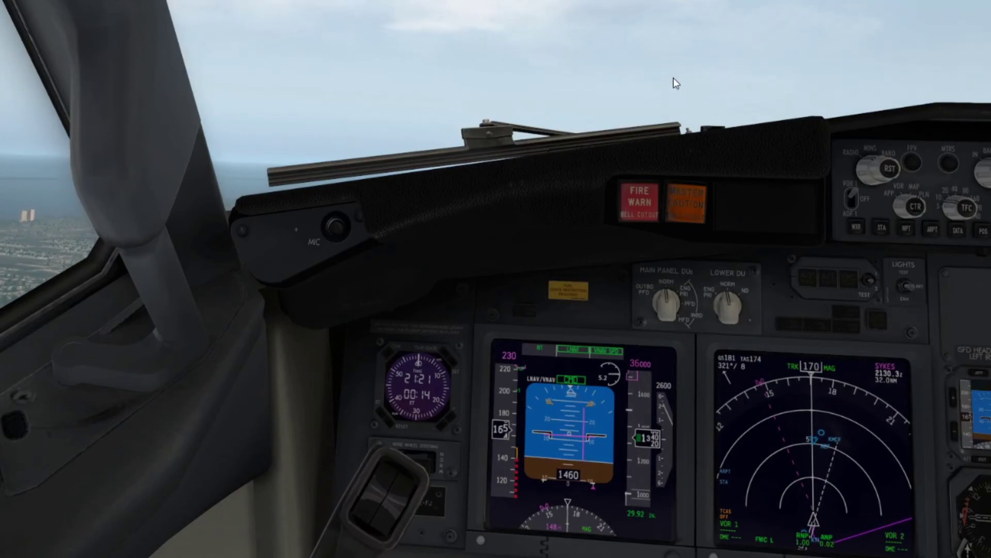
key("KP_6")
key("KP_6")
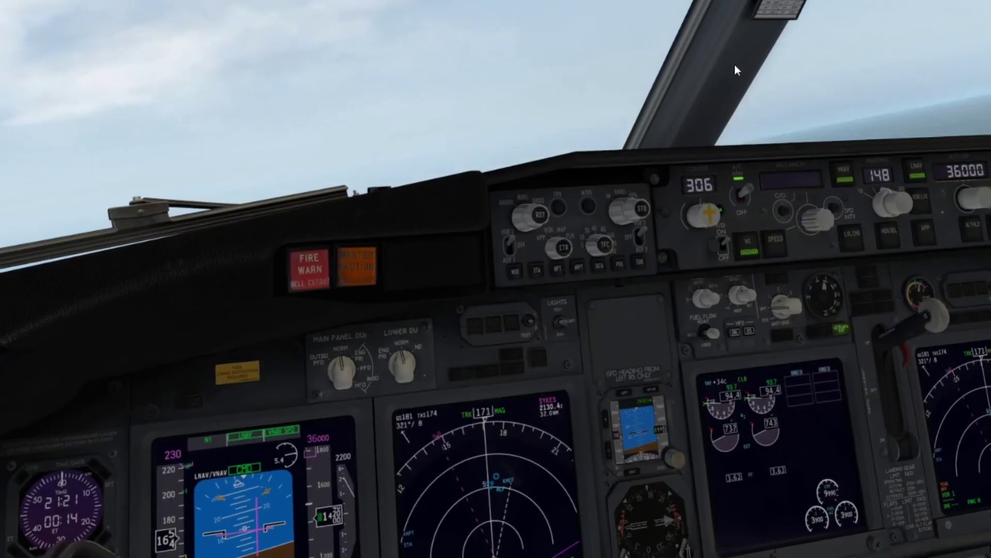
key("KP_6")
left_click_drag(823, 41, 739, 96)
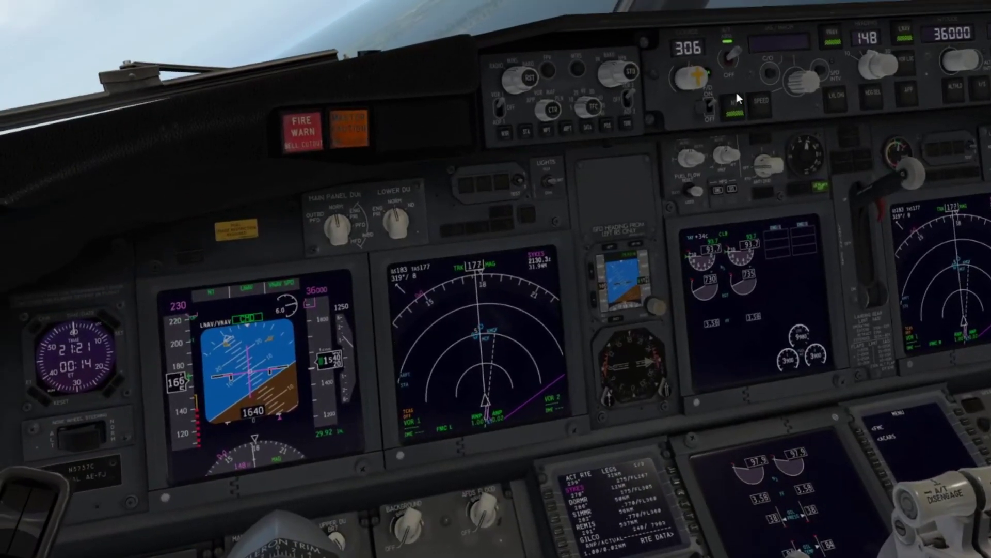
Retract the flaps during the climb and check the flap indication and flight displays.
left_click_drag(736, 94, 795, 140)
left_click_drag(835, 248, 823, 126)
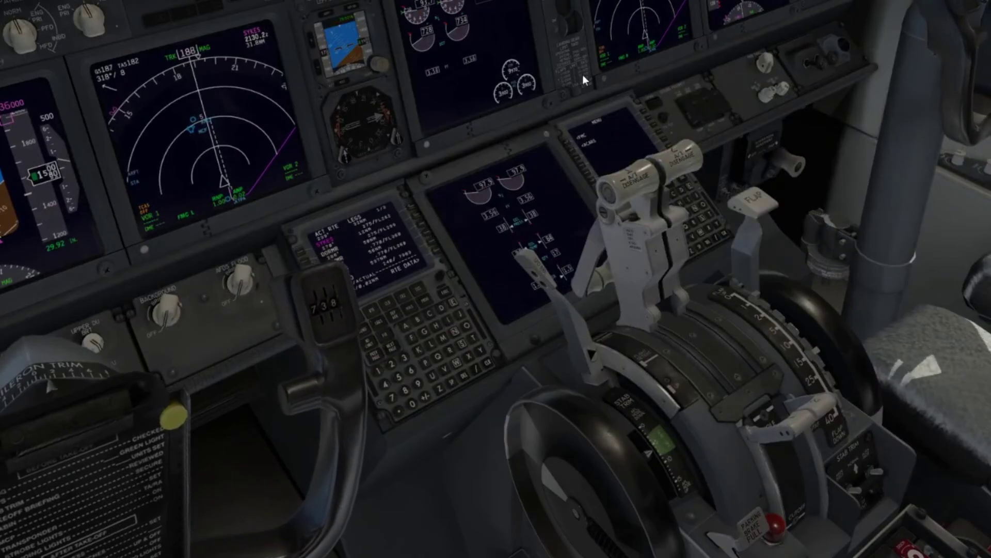
left_click_drag(757, 210, 780, 190)
left_click_drag(715, 354, 759, 380)
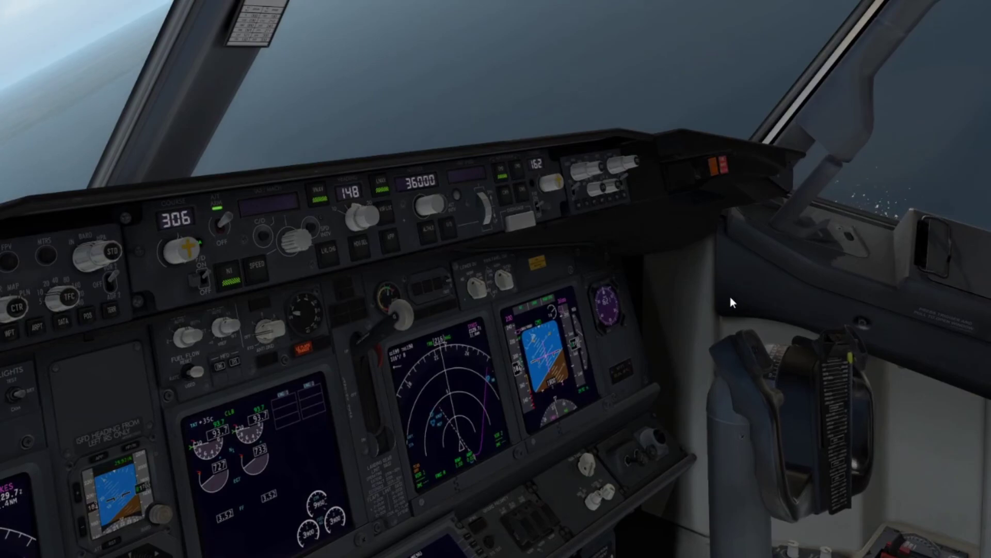
left_click_drag(730, 296, 730, 294)
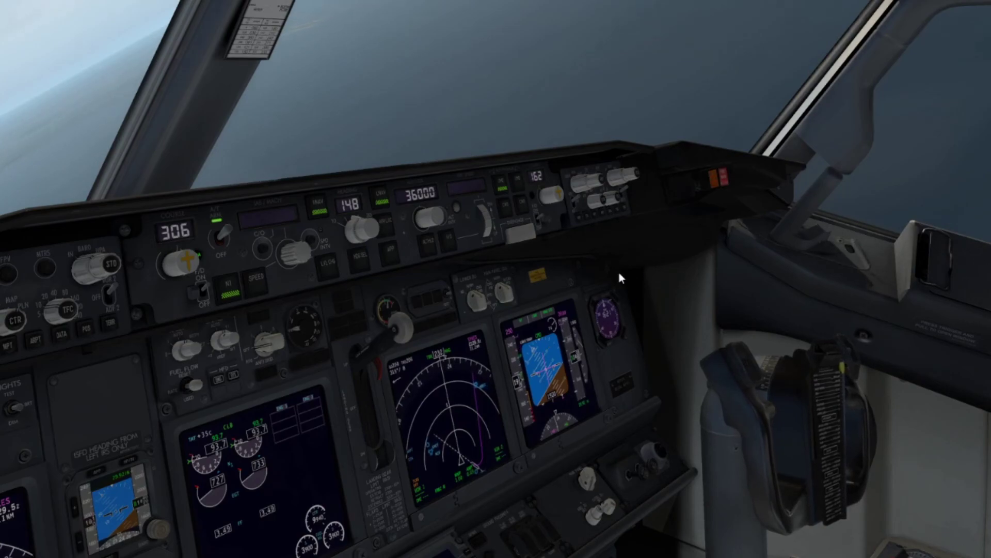
left_click_drag(680, 280, 563, 309)
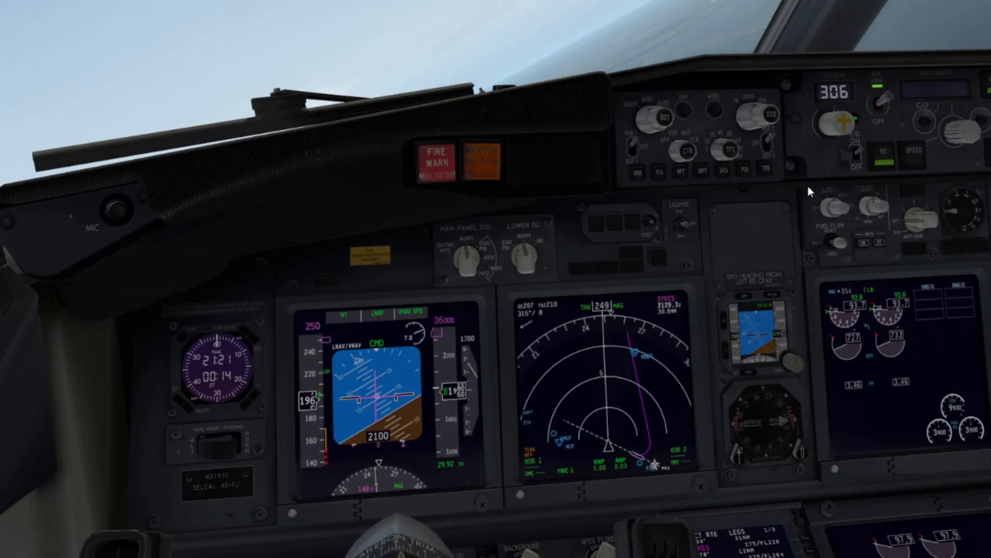
left_click_drag(807, 186, 837, 175)
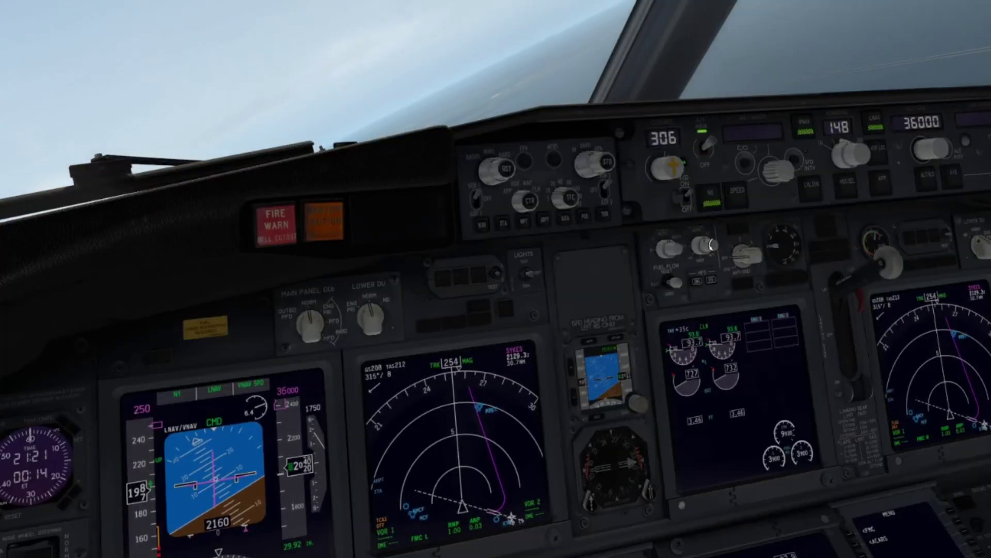